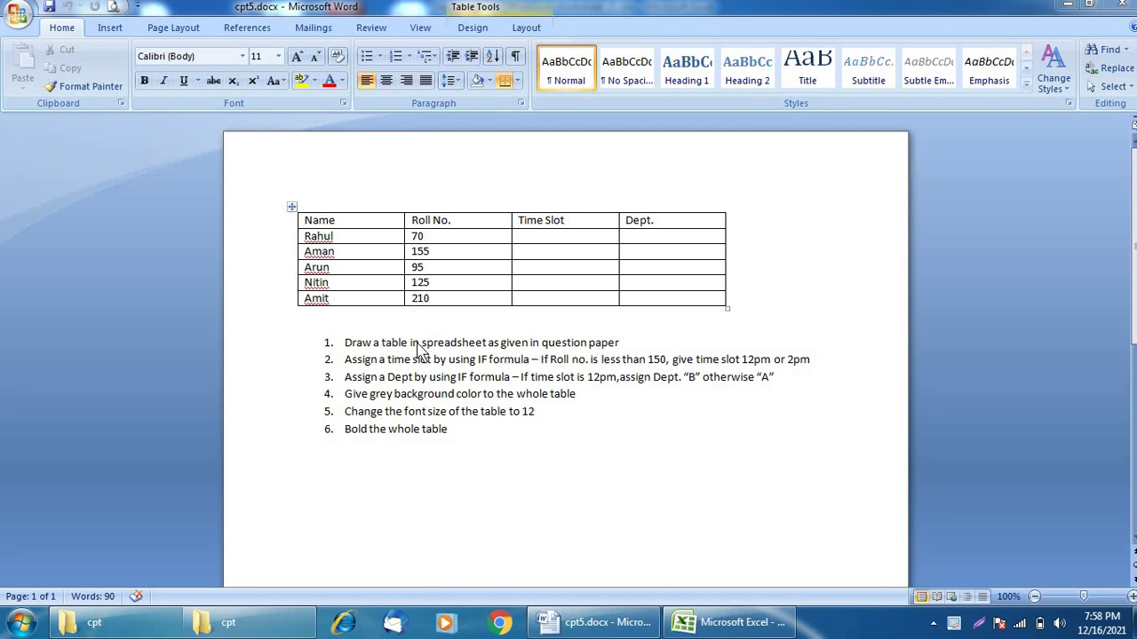
# Step: Bring the Excel worksheet with the Name, Roll No., Time Slot and Dept. table to the front
pyautogui.click(710, 622)
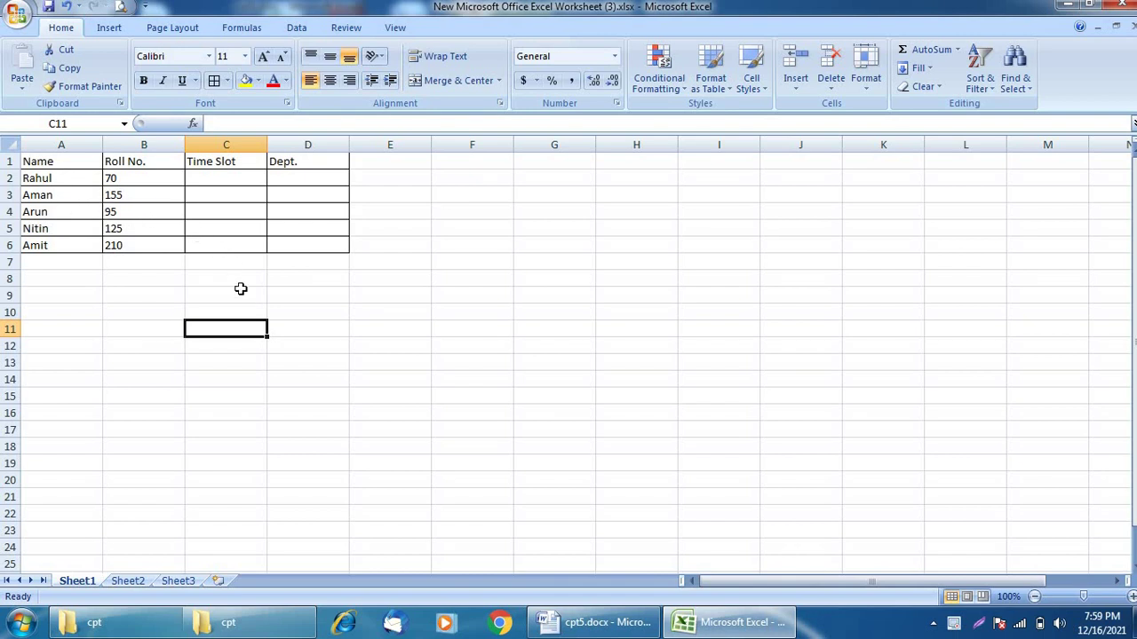
pyautogui.hotkey('alt', 'Tab')
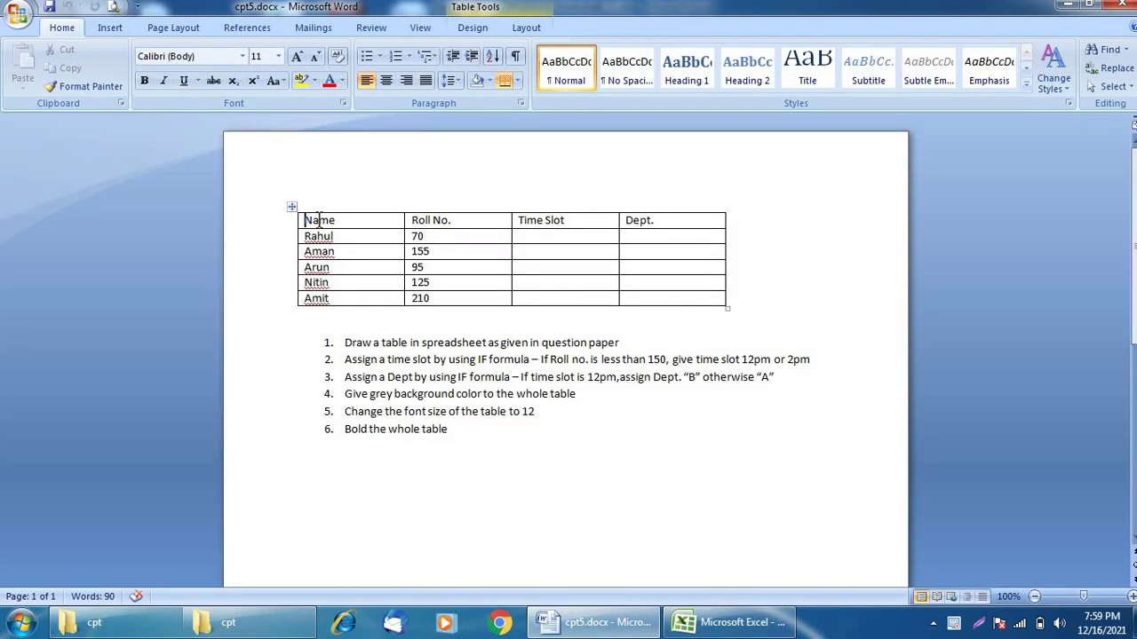
pyautogui.hotkey('alt', 'Tab')
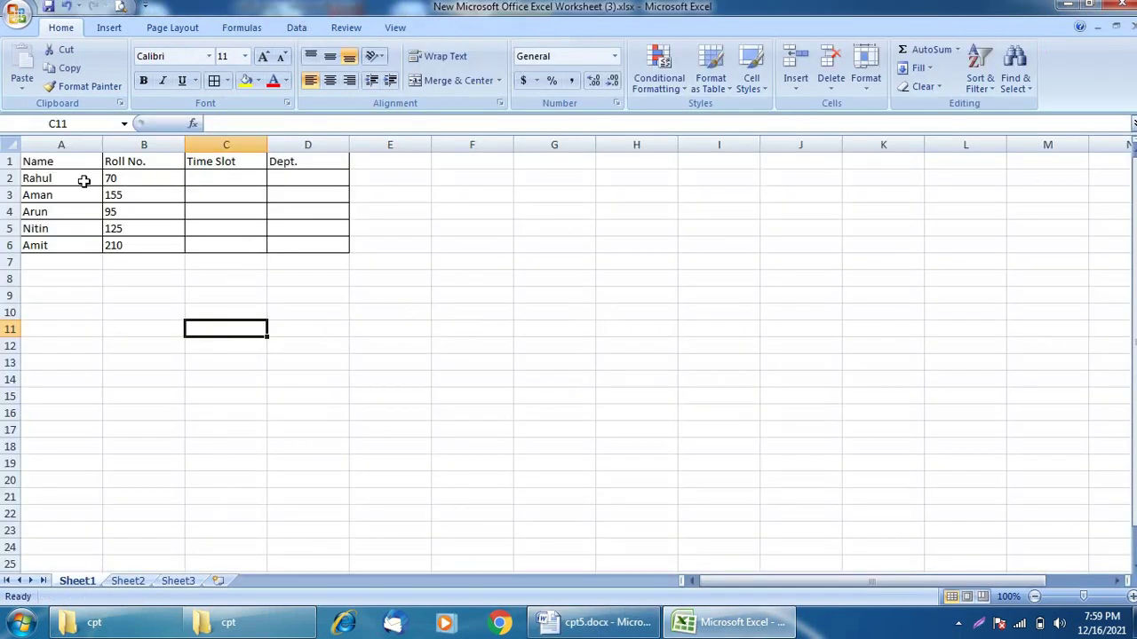
pyautogui.hotkey('alt', 'Tab')
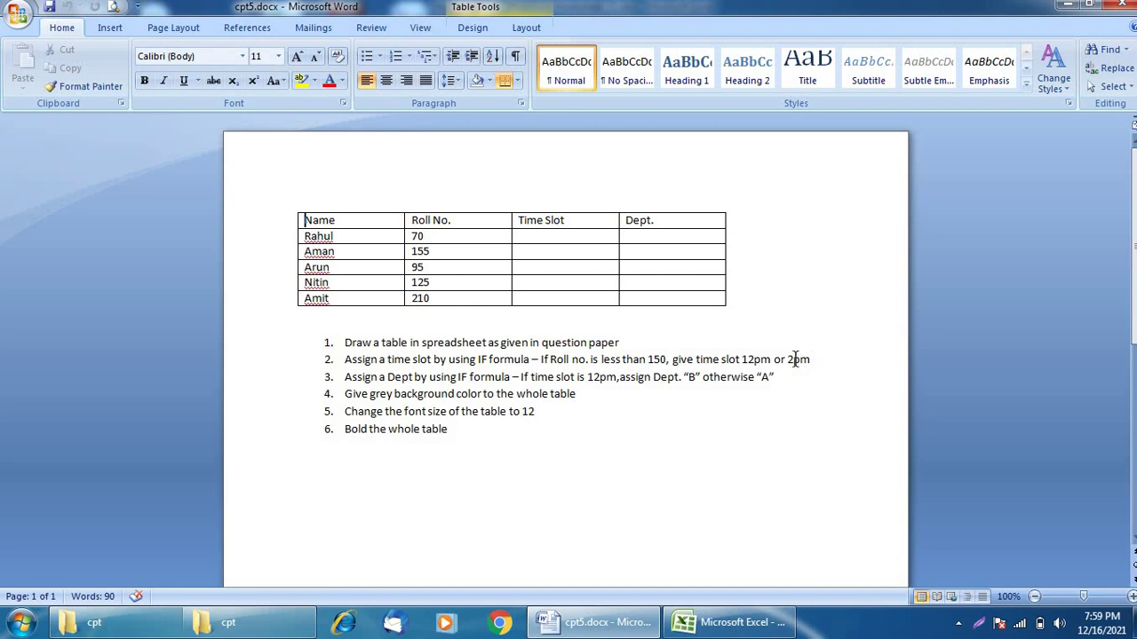
pyautogui.hotkey('alt', 'Tab')
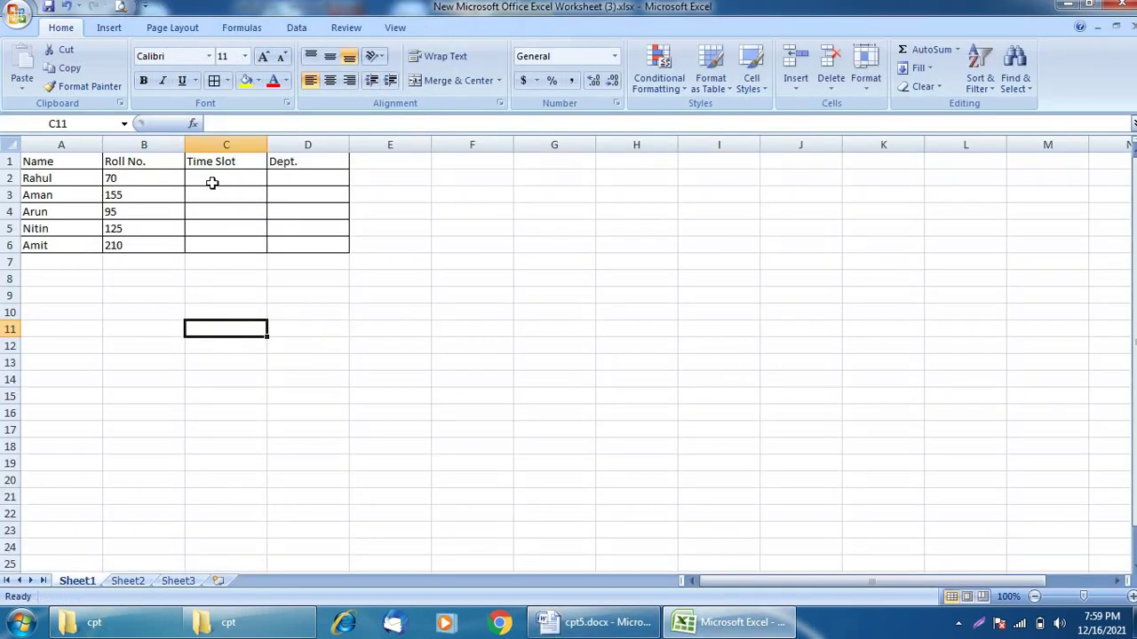
# Step: Begin C2's formula as =IF(B2<150 to test the roll number
pyautogui.click(214, 181)
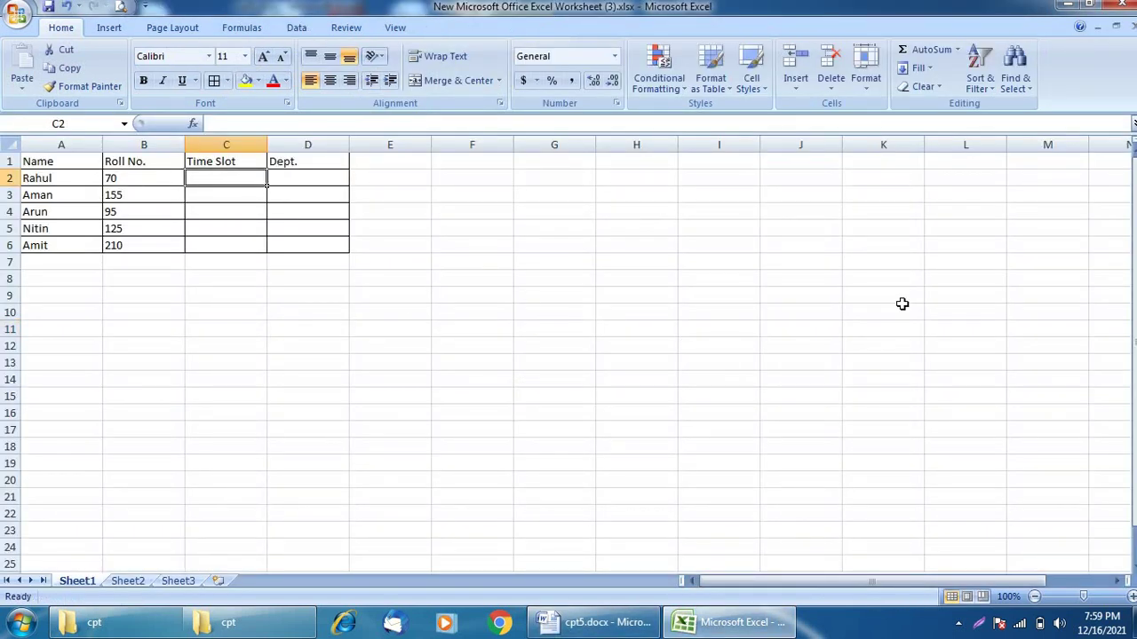
pyautogui.write('=')
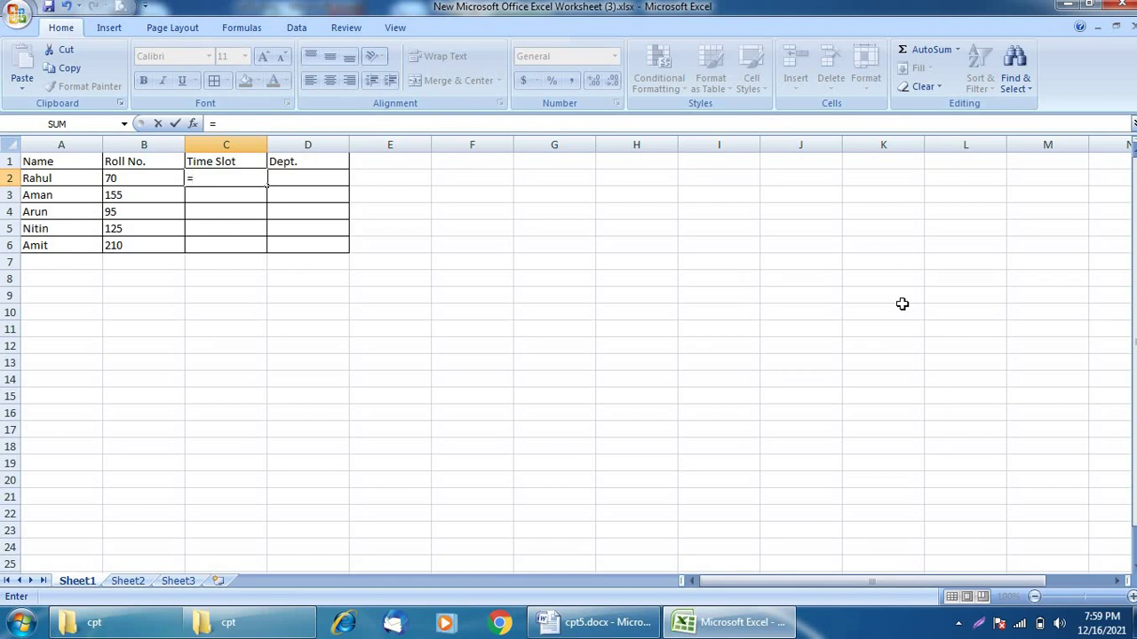
pyautogui.write('if')
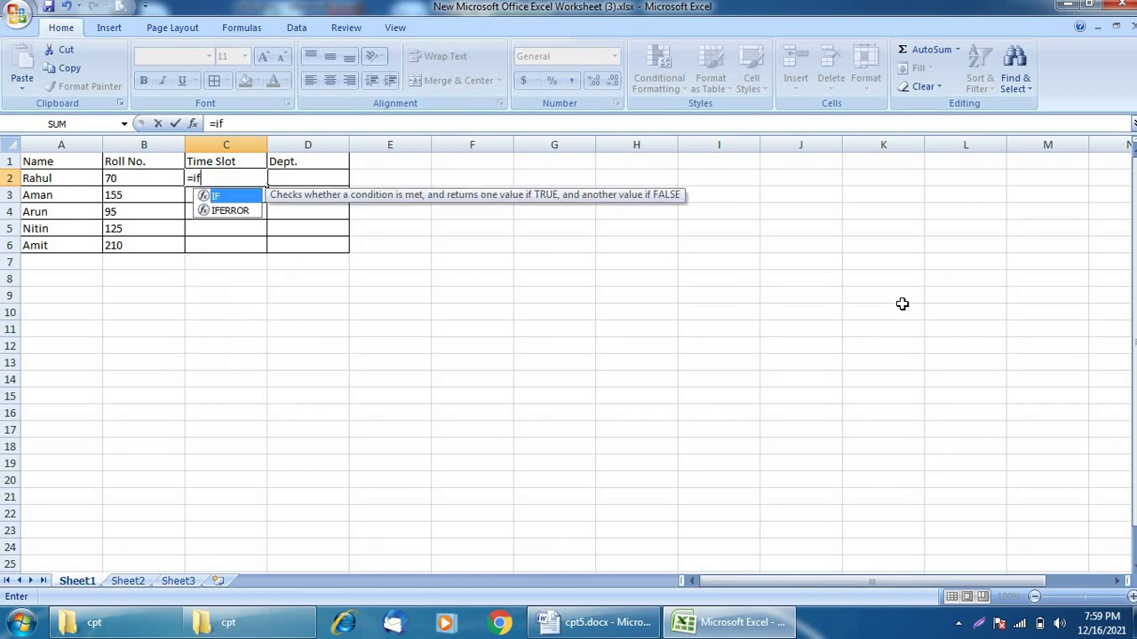
pyautogui.write('(')
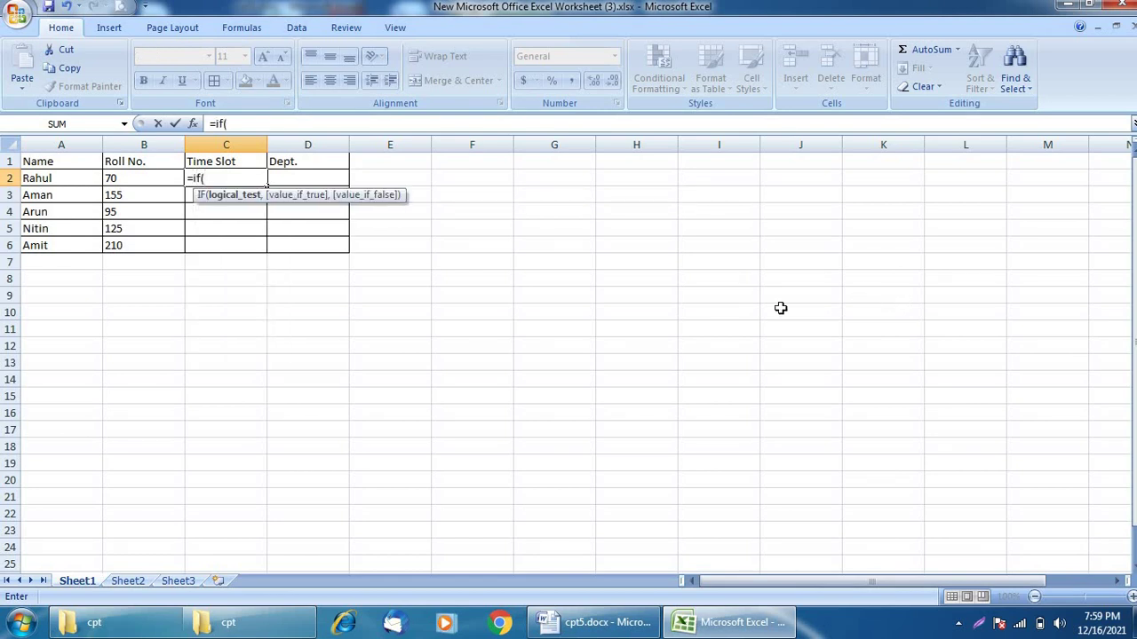
pyautogui.click(130, 180)
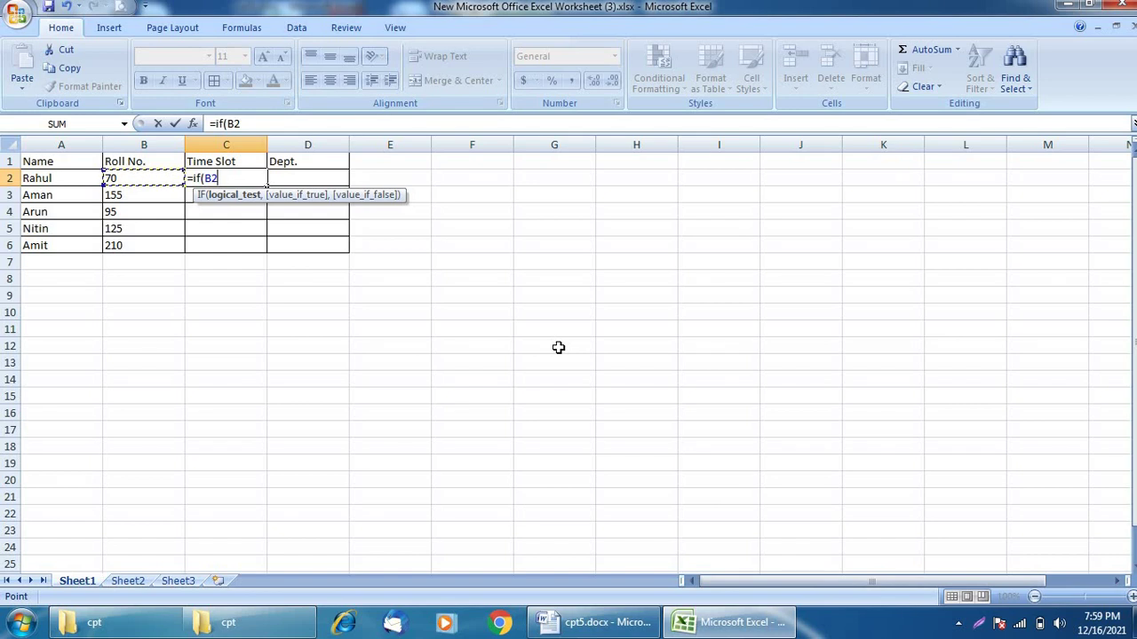
pyautogui.write('<1')
pyautogui.write('50')
# Step: Complete C2 as =IF(B2<150,"12pm","2pm") so it shows 12pm for roll number 70
pyautogui.hotkey('alt', 'Tab')
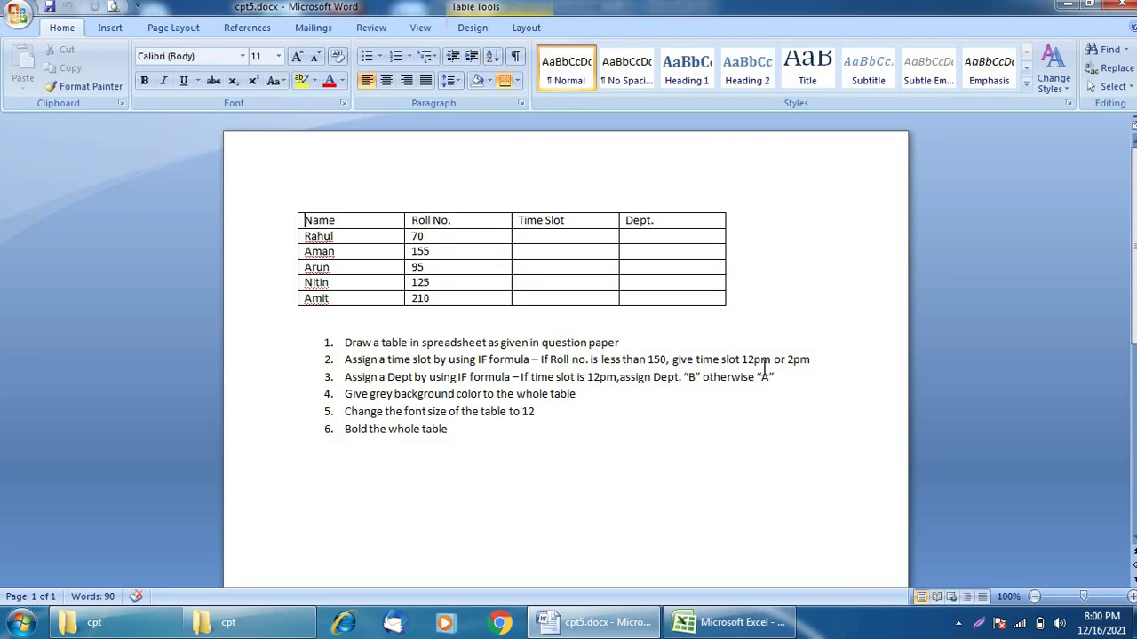
pyautogui.hotkey('alt', 'Tab')
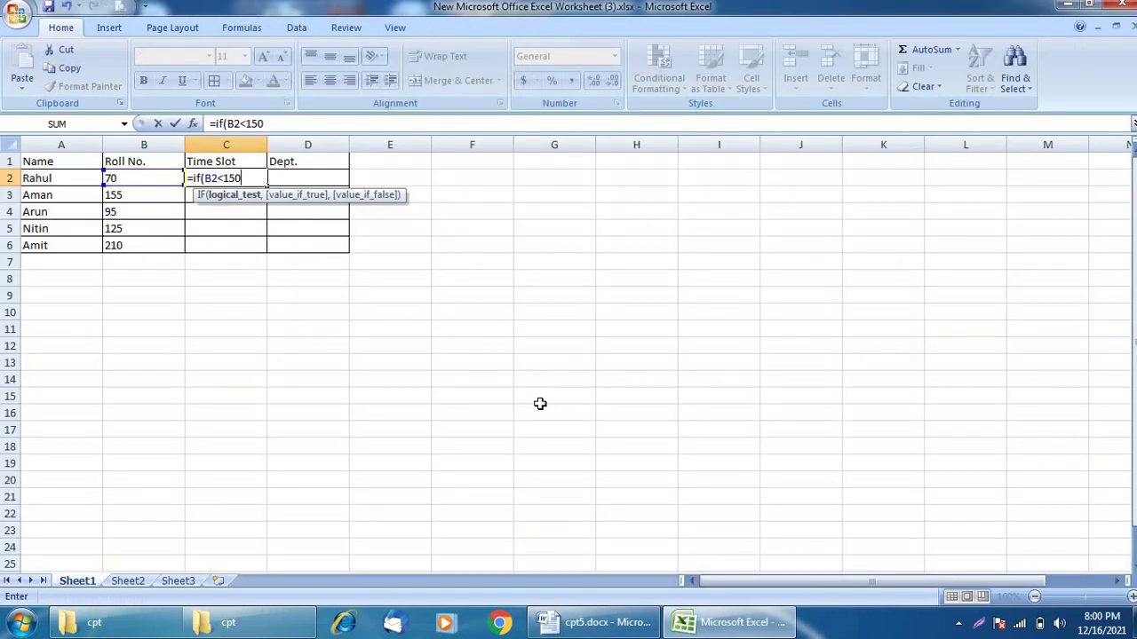
pyautogui.write(',')
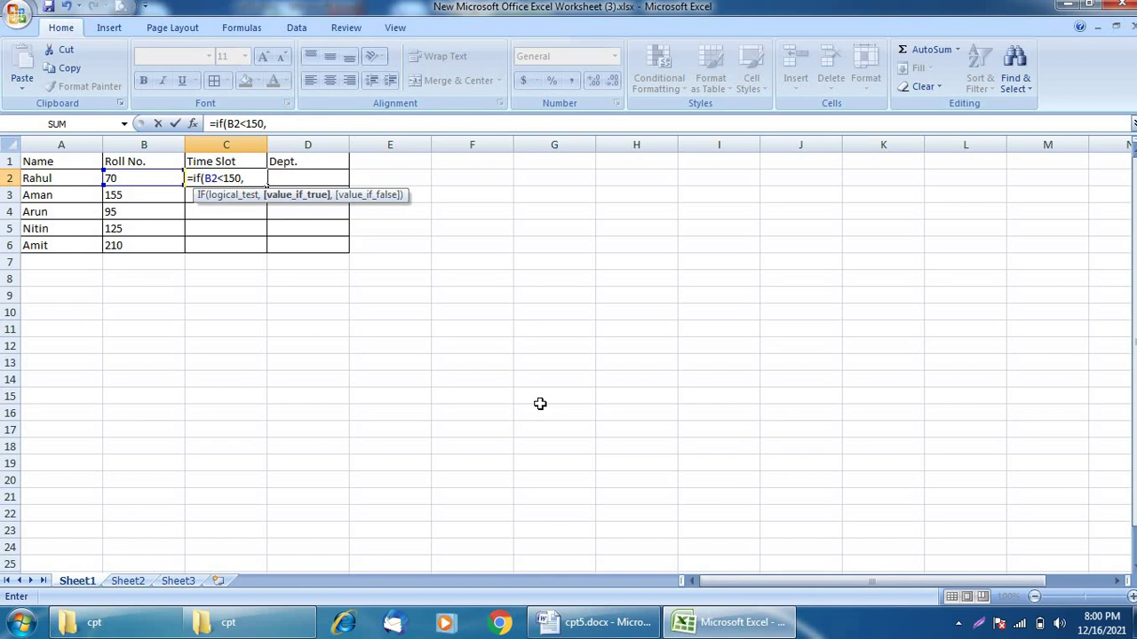
pyautogui.write('"')
pyautogui.write('12')
pyautogui.write('pm')
pyautogui.write('"')
pyautogui.write(',')
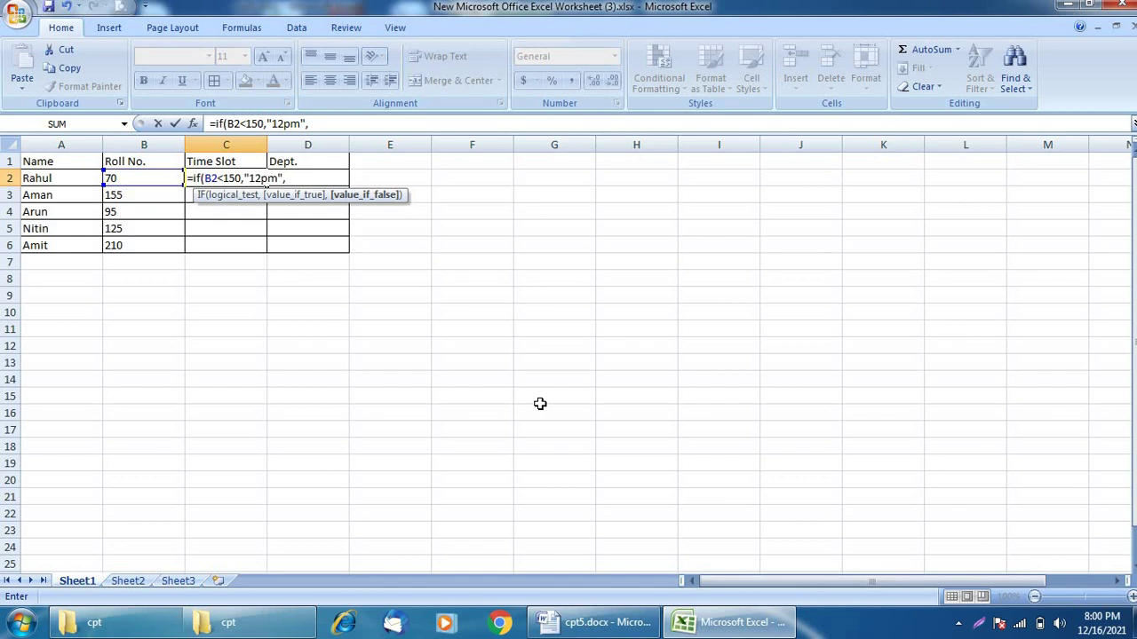
pyautogui.write('"')
pyautogui.write('2')
pyautogui.write('pm"')
pyautogui.write(')')
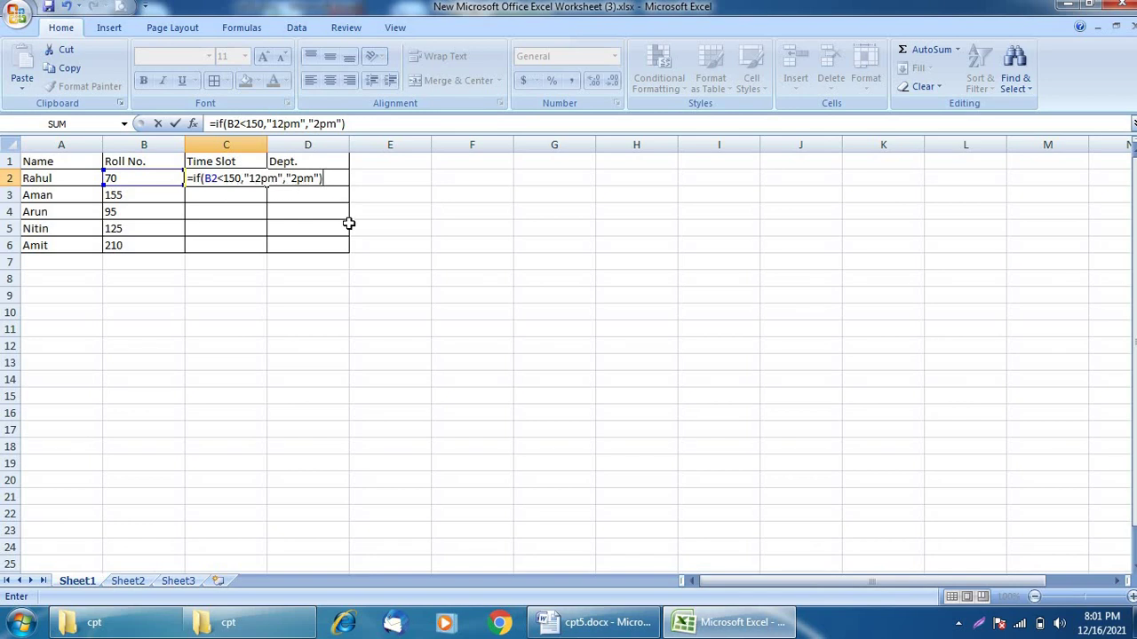
pyautogui.press('Return')
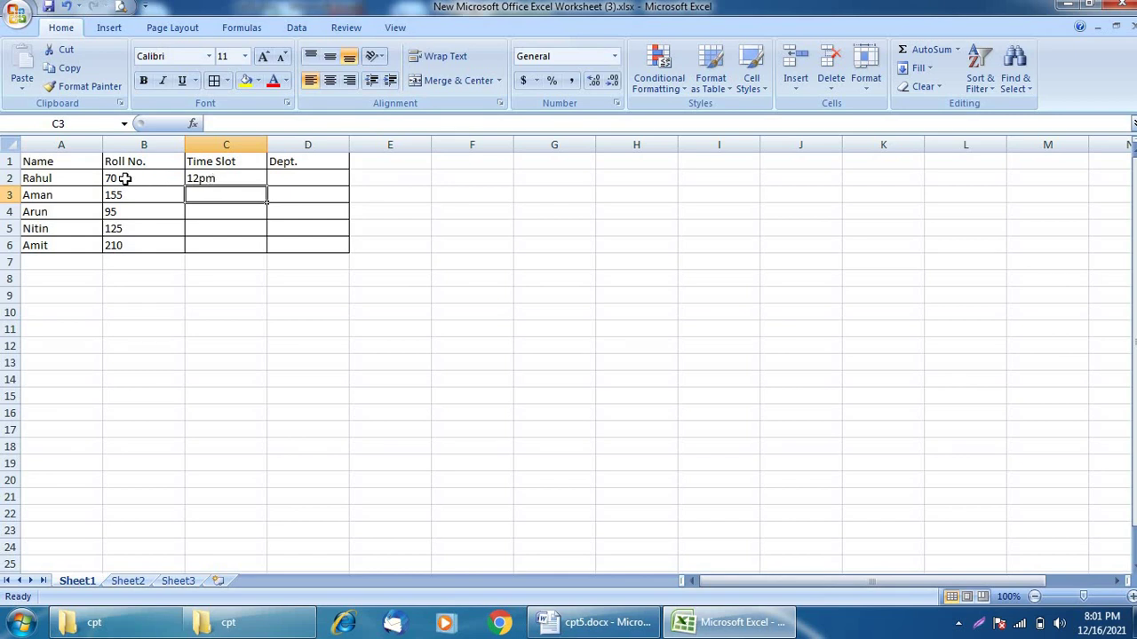
# Step: Fill the C2 Time Slot formula down to C6, verify each cell, then view the Dept. rule in Word
pyautogui.click(230, 179)
pyautogui.moveTo(270, 186); pyautogui.dragTo(267, 252)
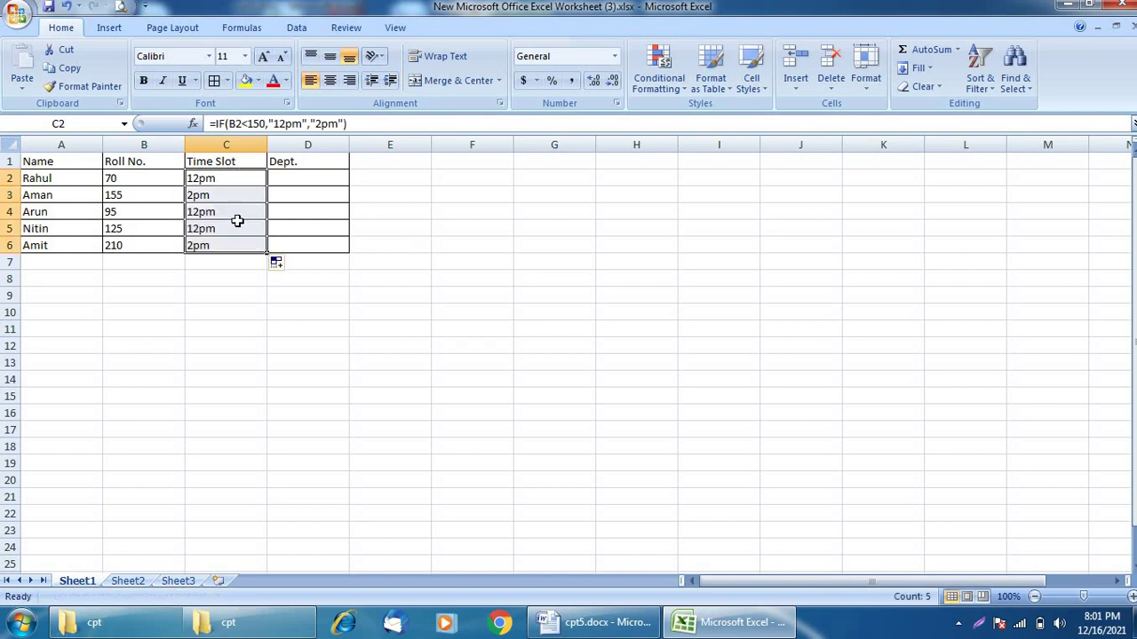
pyautogui.click(201, 178)
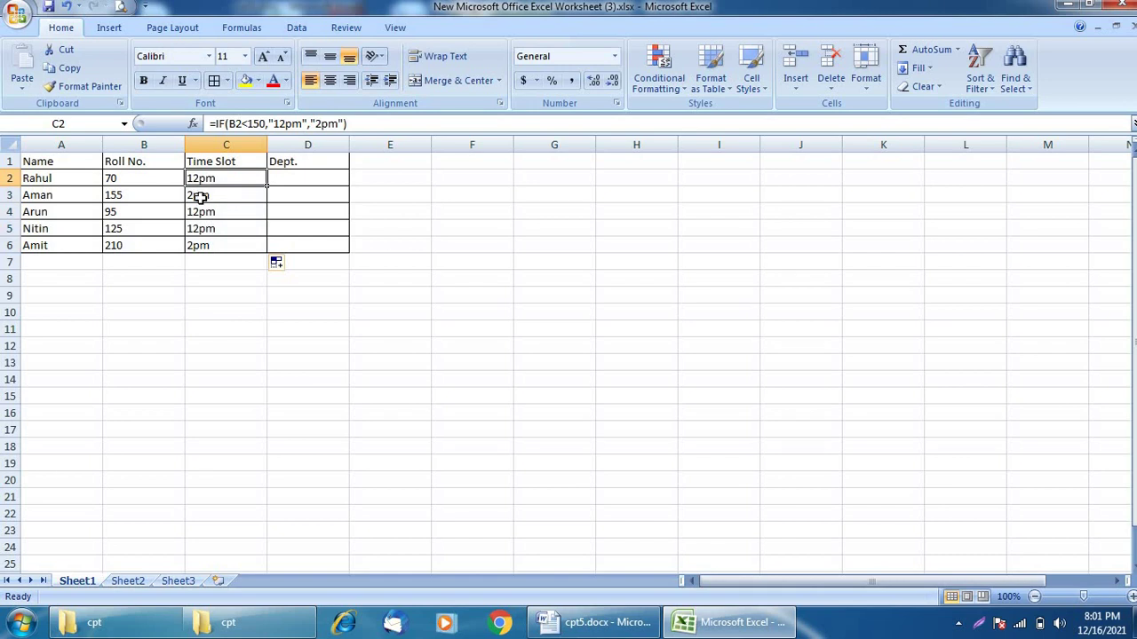
pyautogui.click(201, 196)
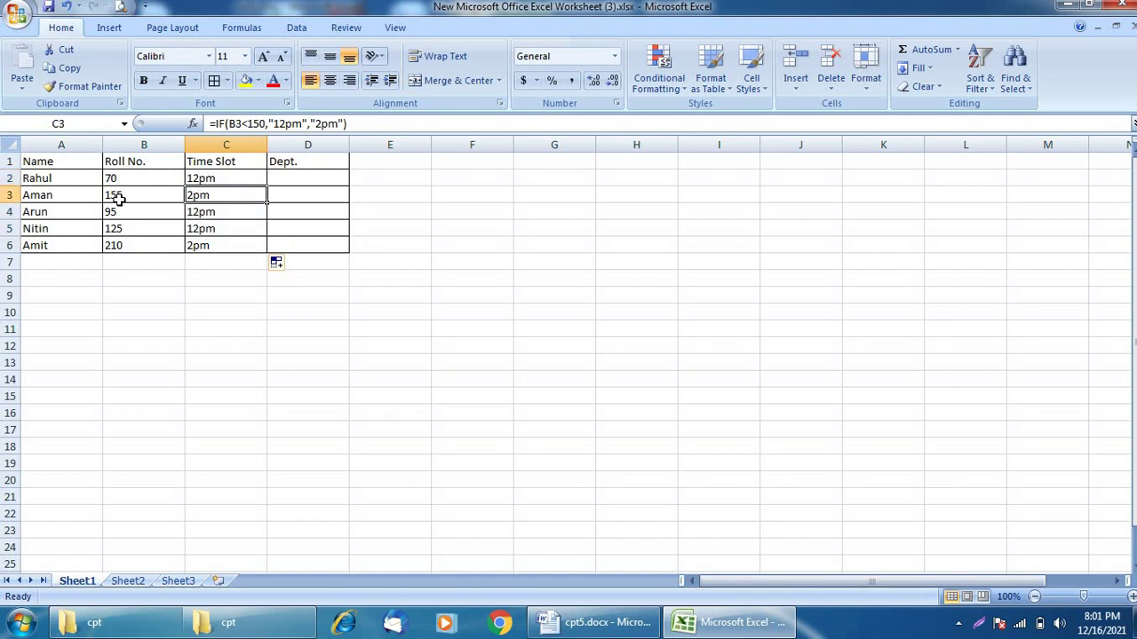
pyautogui.click(203, 215)
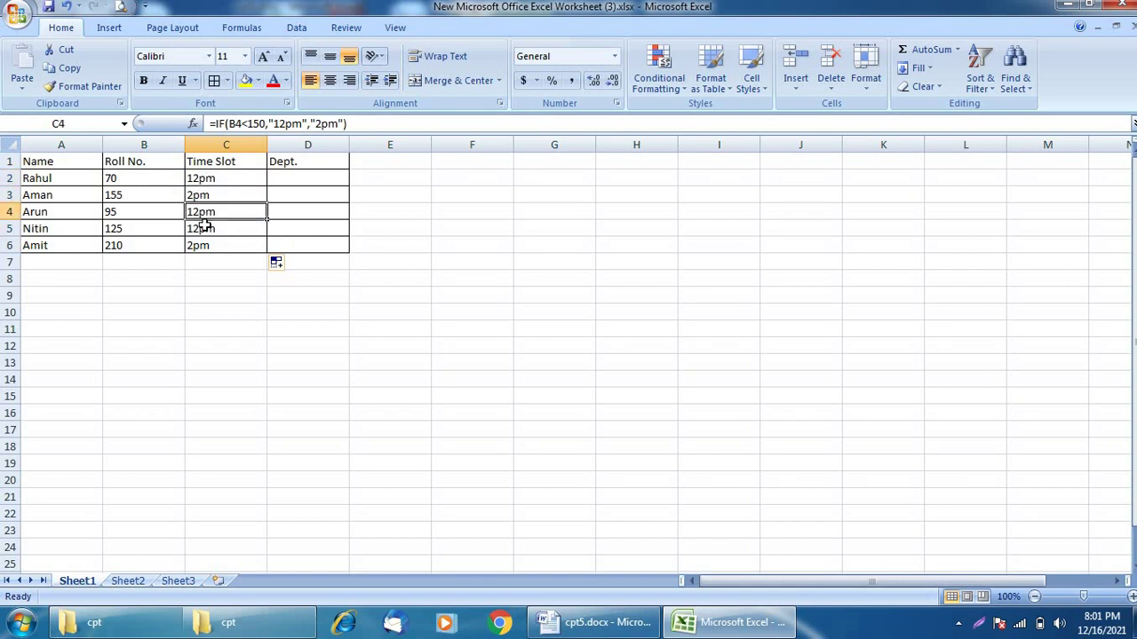
pyautogui.click(205, 231)
pyautogui.click(202, 246)
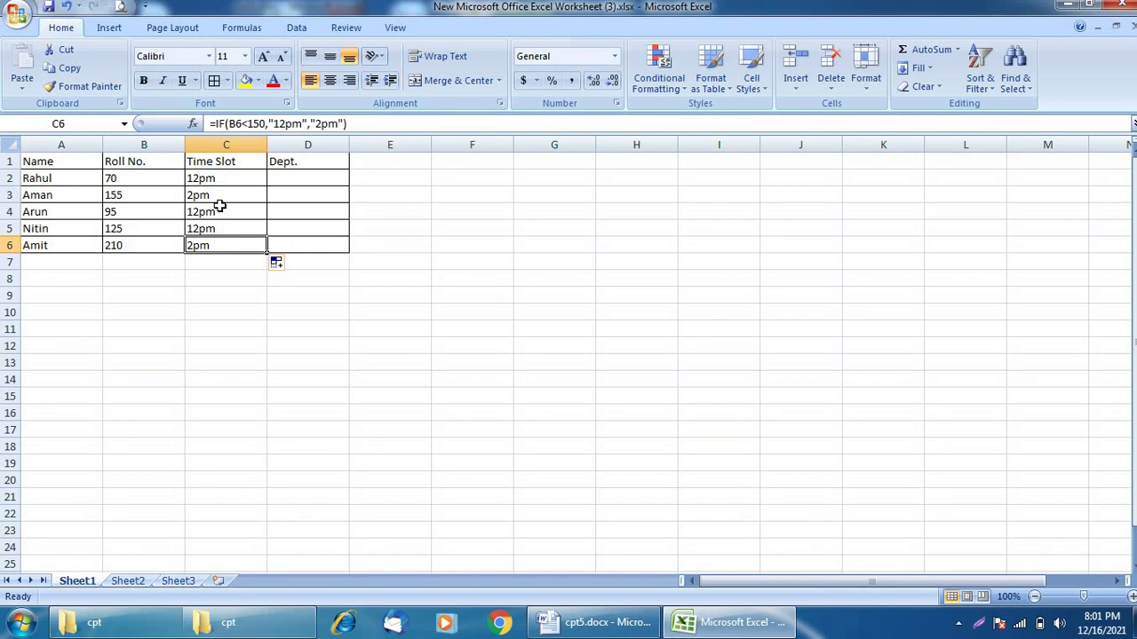
pyautogui.hotkey('alt', 'Tab')
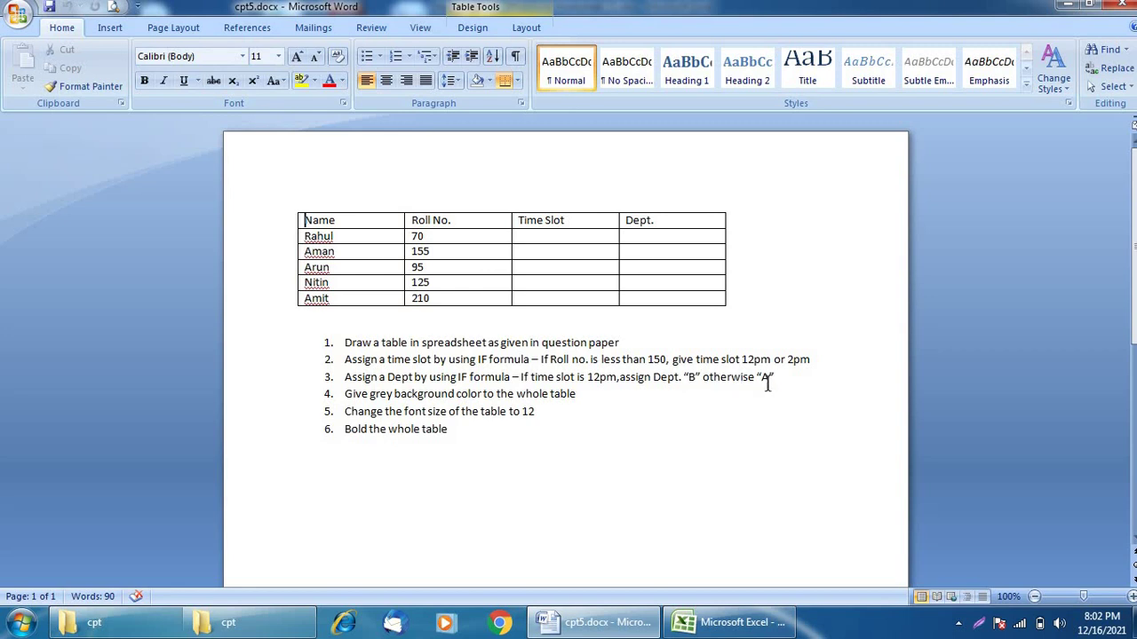
# Step: Enter =IF(C2="12pm","B","A") in D2, quoting the 12pm condition, so D2 shows B
pyautogui.hotkey('alt', 'Tab')
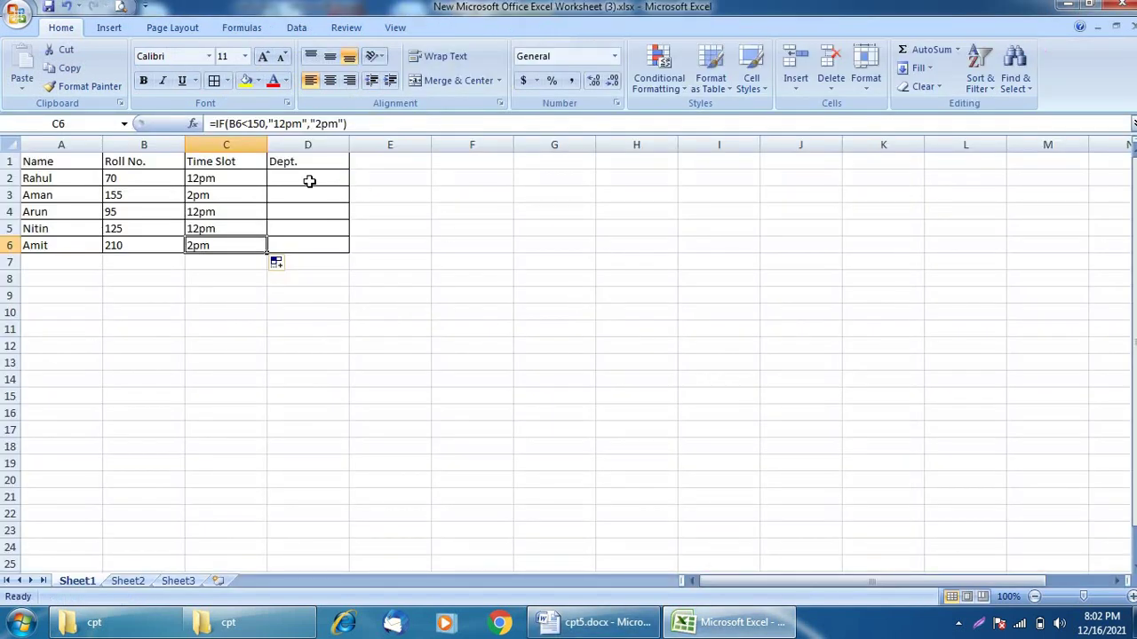
pyautogui.click(309, 181)
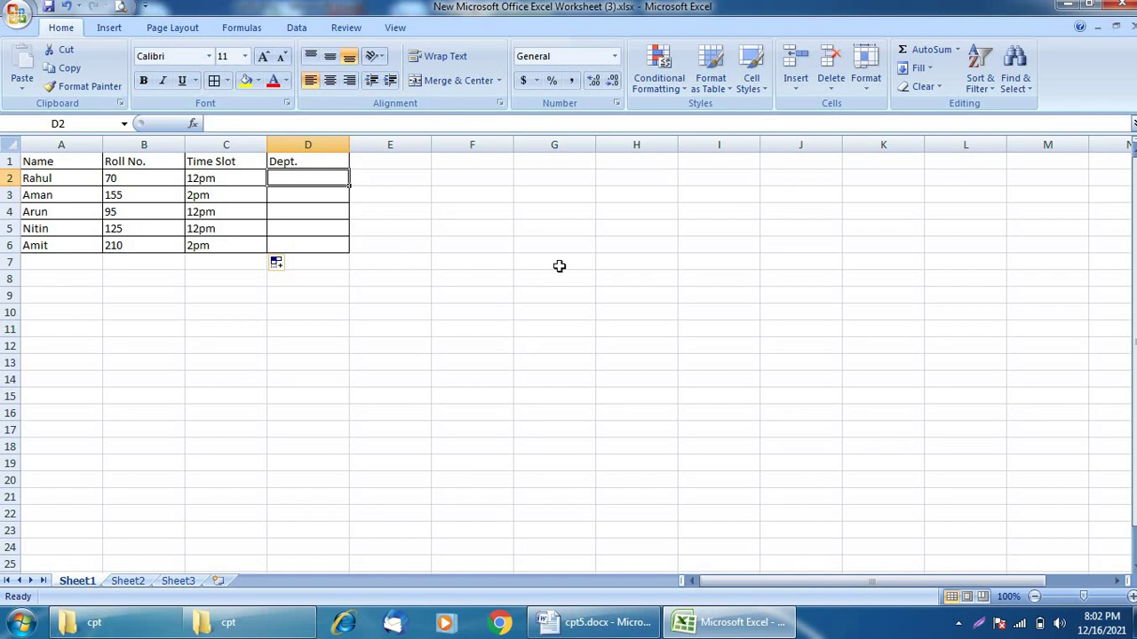
pyautogui.write('=if')
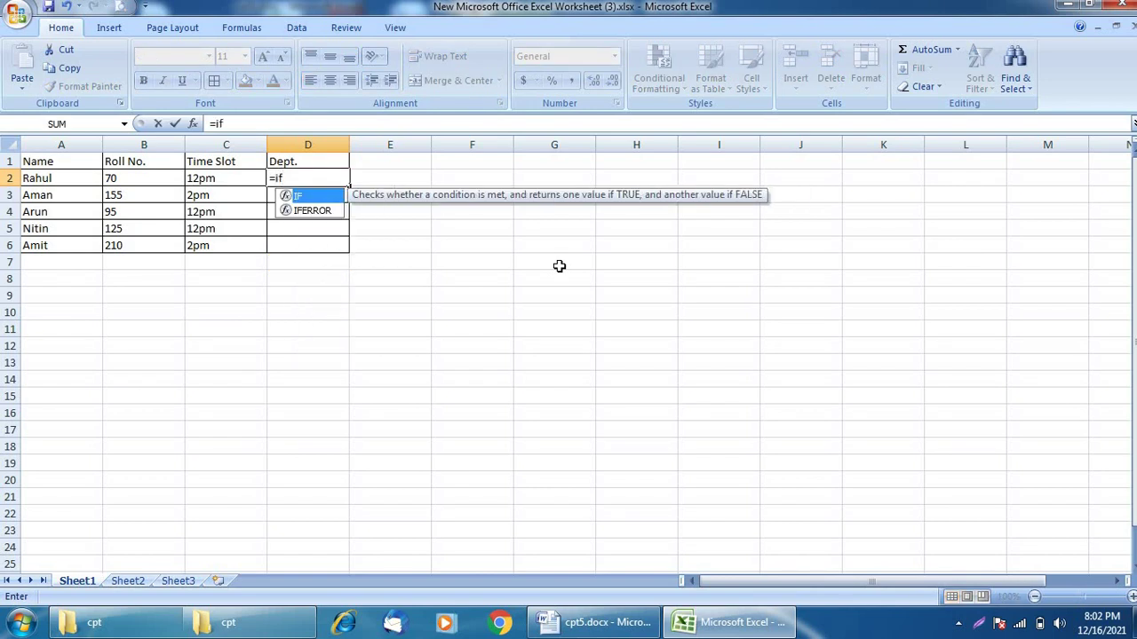
pyautogui.write('(')
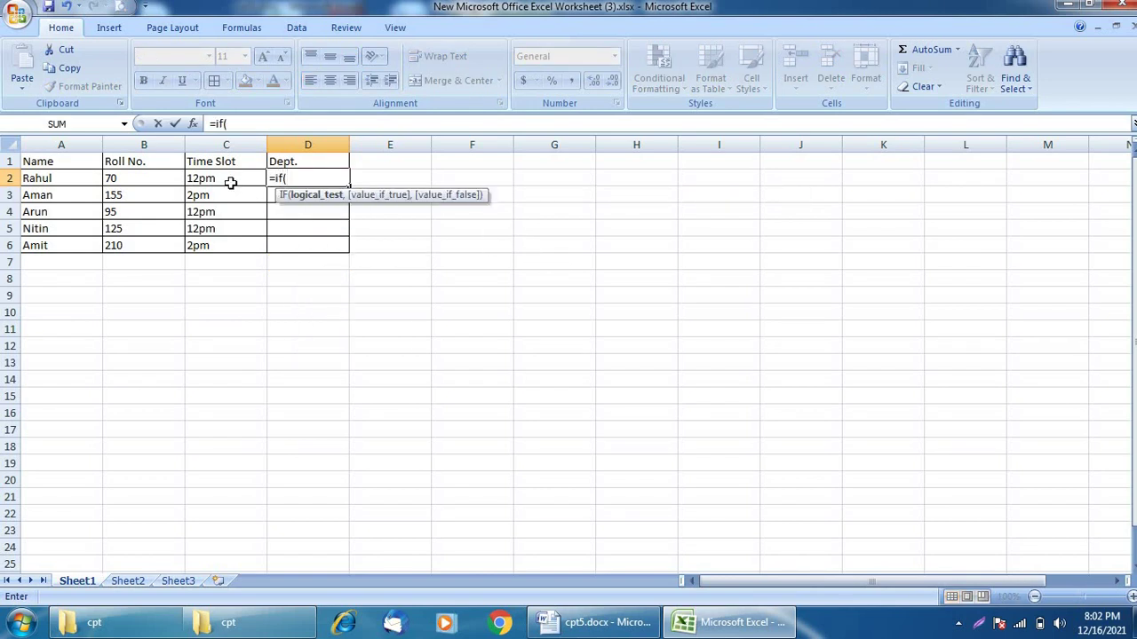
pyautogui.click(227, 179)
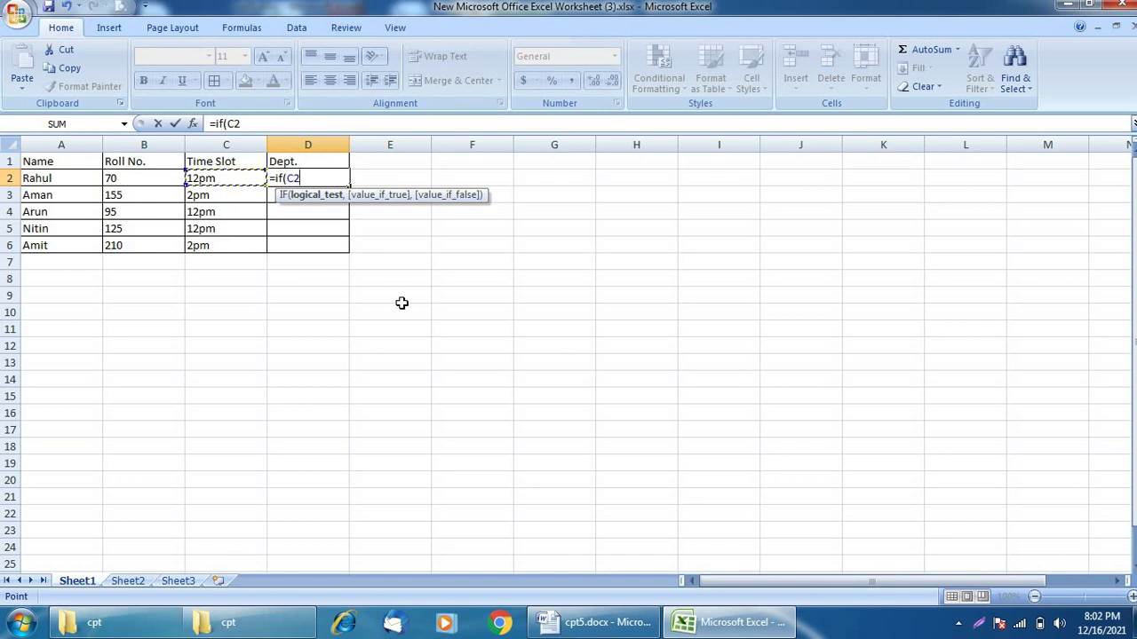
pyautogui.write('=')
pyautogui.write('12p')
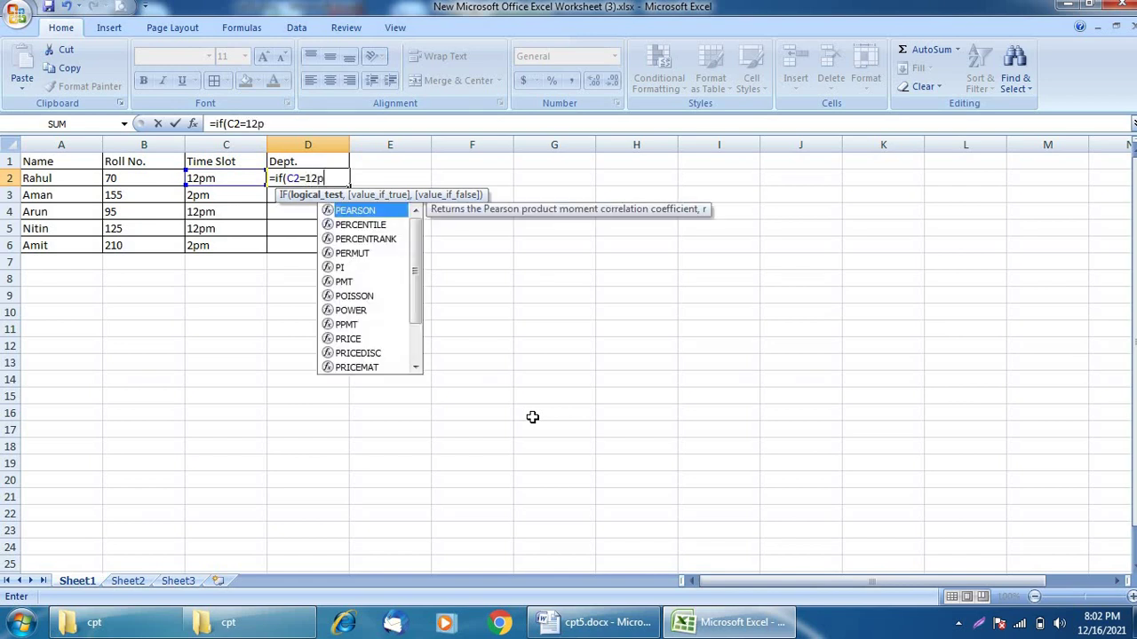
pyautogui.write('m')
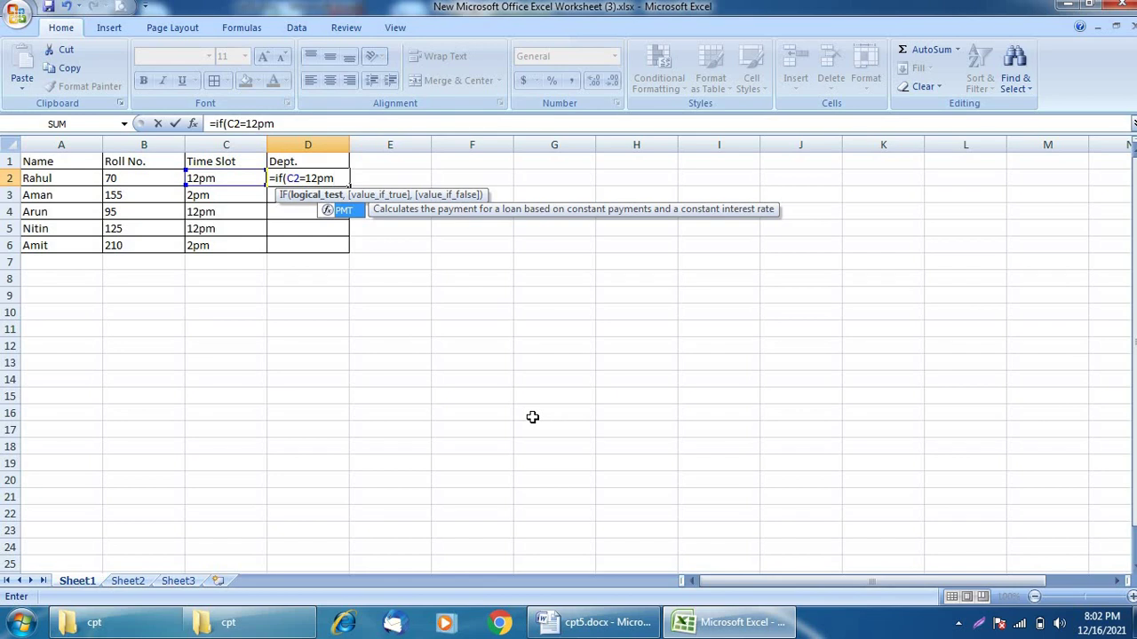
pyautogui.press('BackSpace')
pyautogui.press('BackSpace')
pyautogui.press('BackSpace')
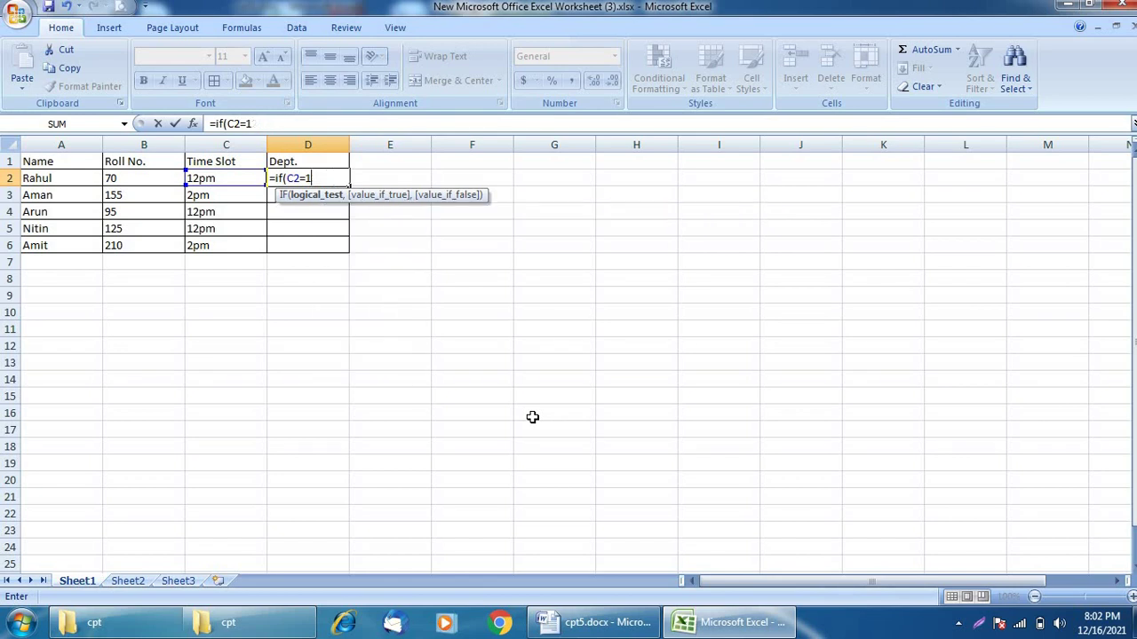
pyautogui.press('BackSpace')
pyautogui.write('12')
pyautogui.write('pm"')
pyautogui.write(',')
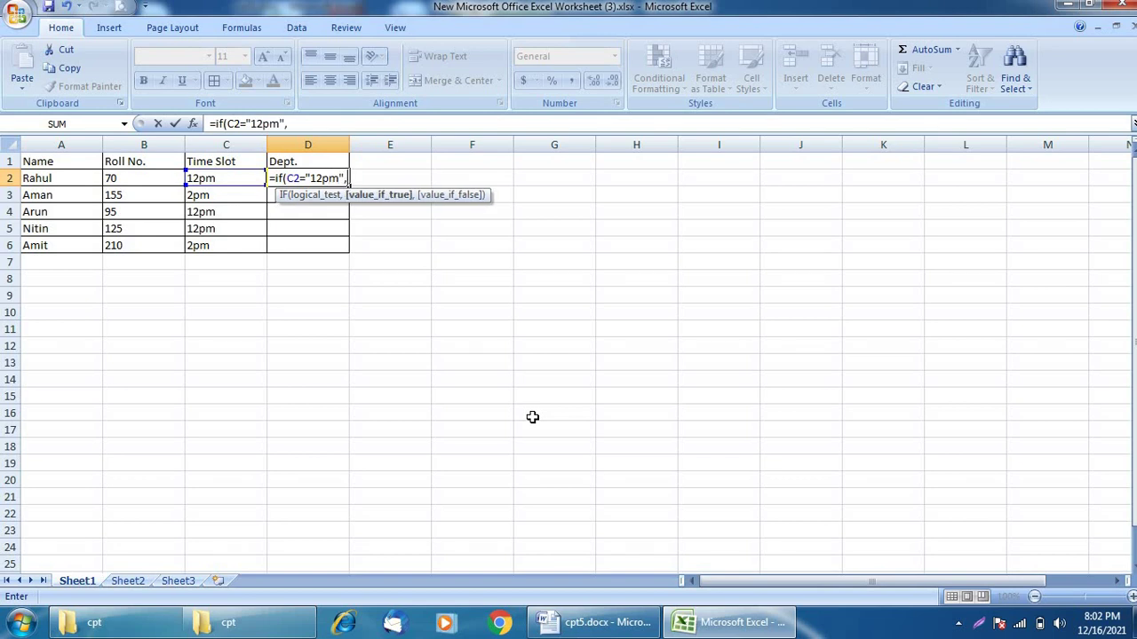
pyautogui.write('"b')
pyautogui.press('BackSpace')
pyautogui.press('BackSpace')
pyautogui.write('B"')
pyautogui.write(',"')
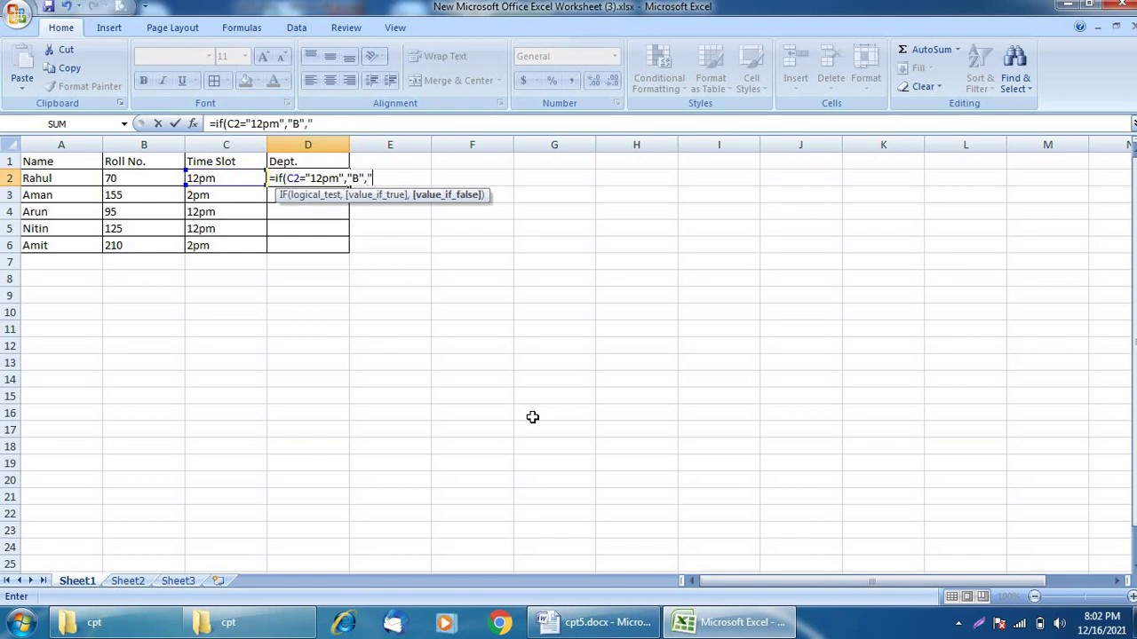
pyautogui.write('A')
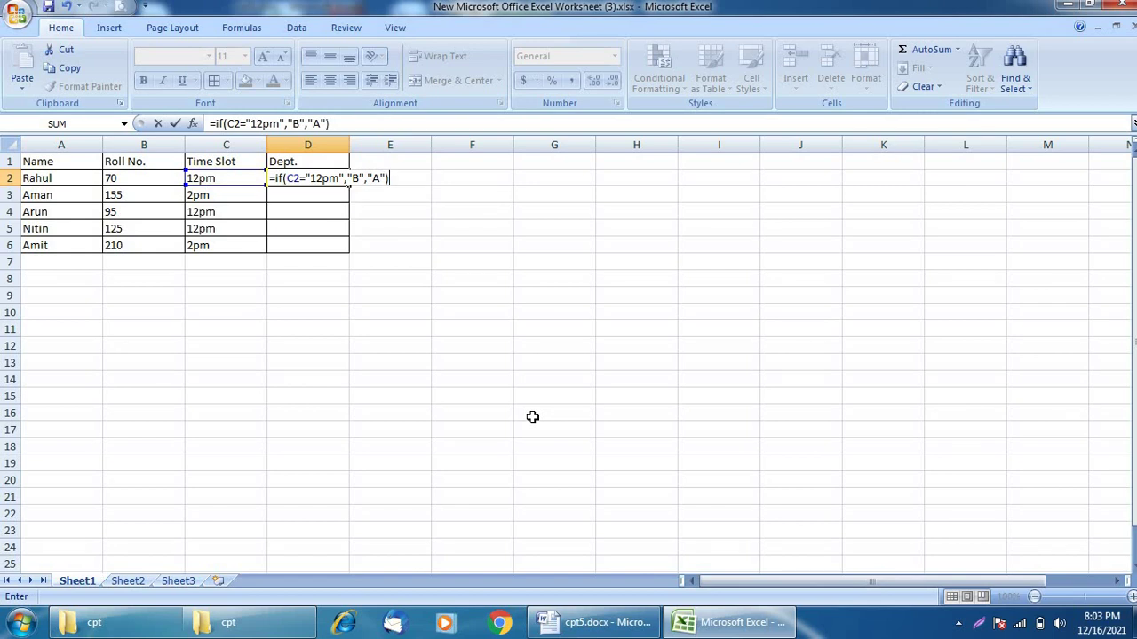
pyautogui.press('Return')
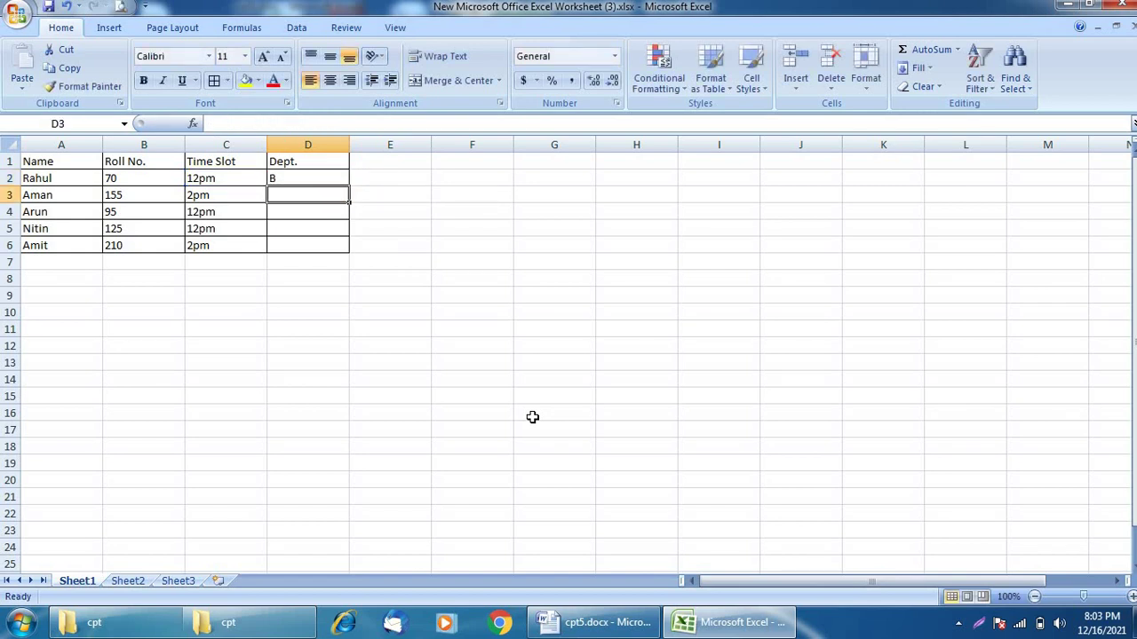
pyautogui.press('Up')
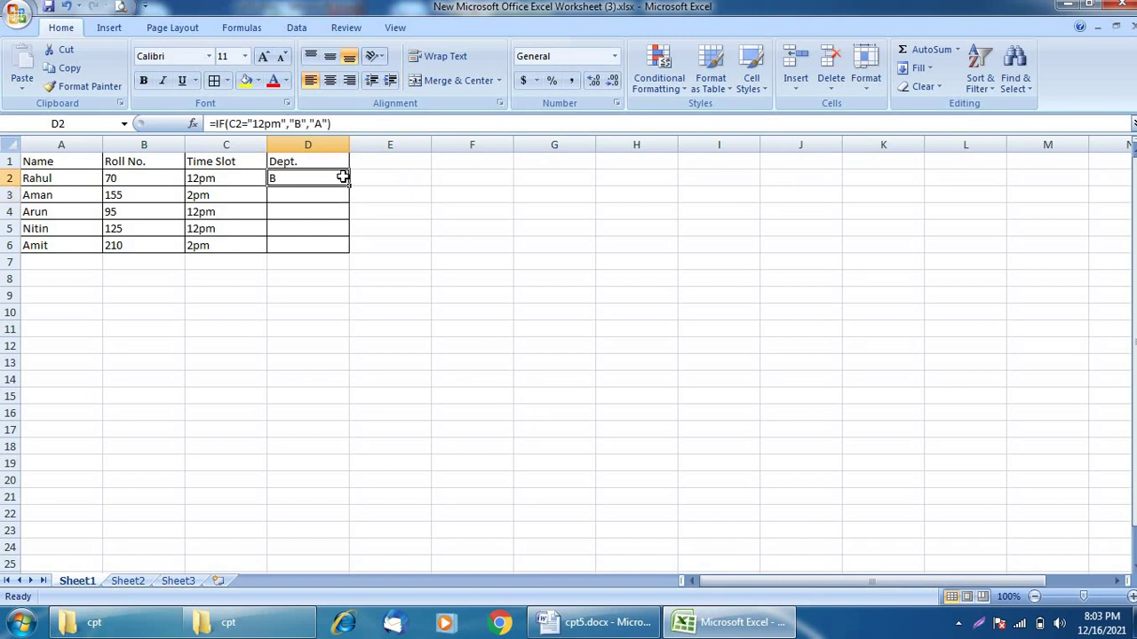
# Step: Copy the Dept. formula from D2 down to D6, giving B, A, B, B, A, and review D2's formula
pyautogui.moveTo(352, 187); pyautogui.dragTo(347, 250)
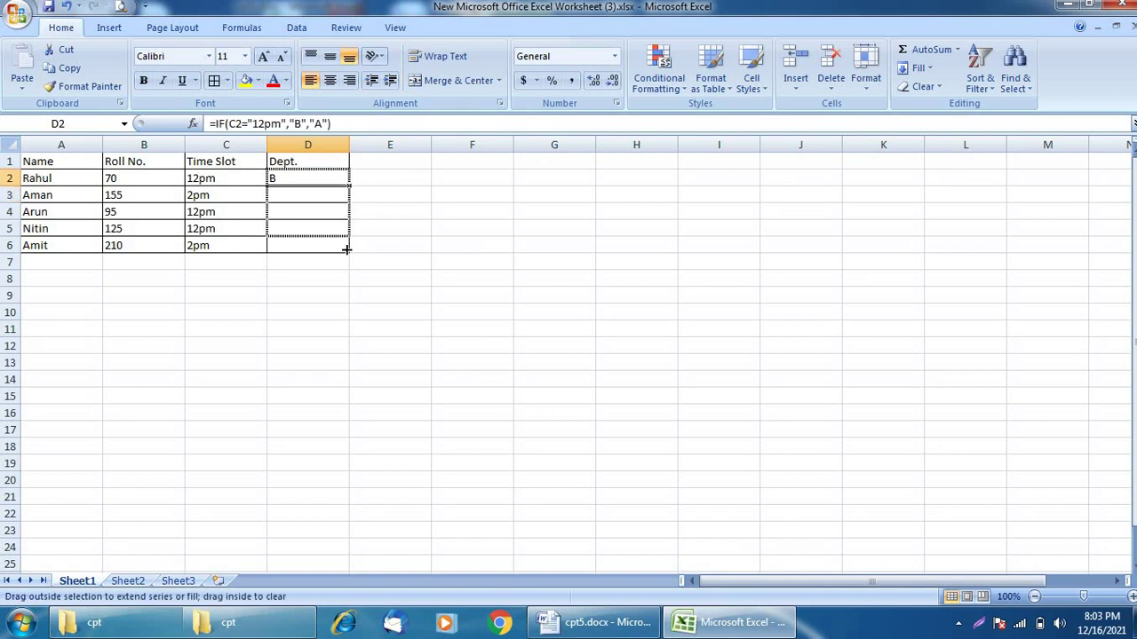
pyautogui.click(323, 308)
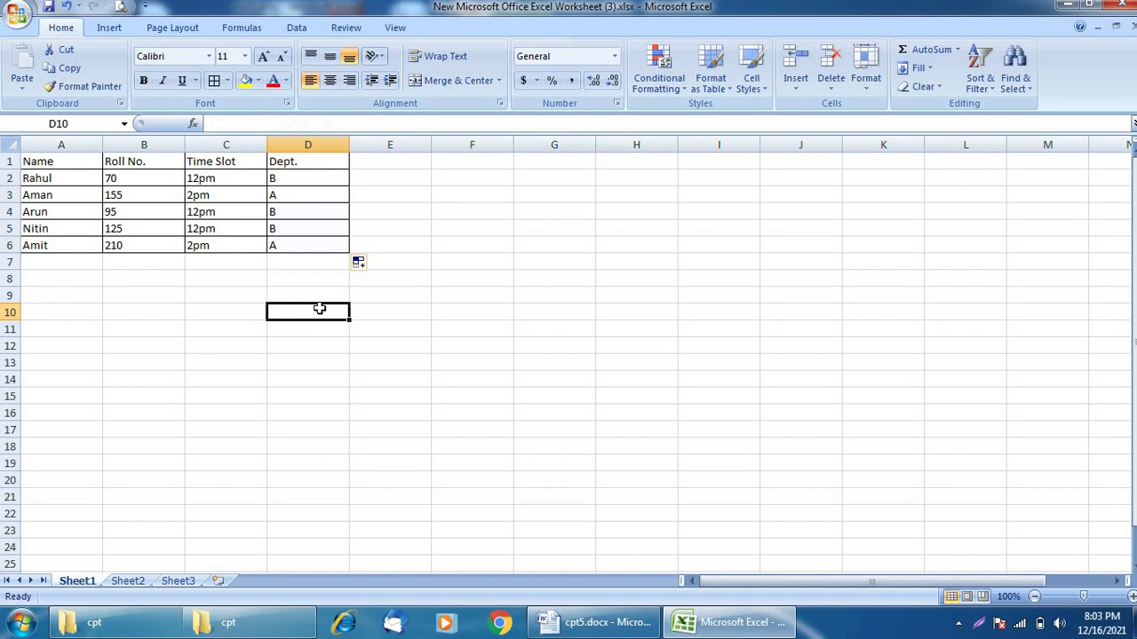
pyautogui.click(296, 178)
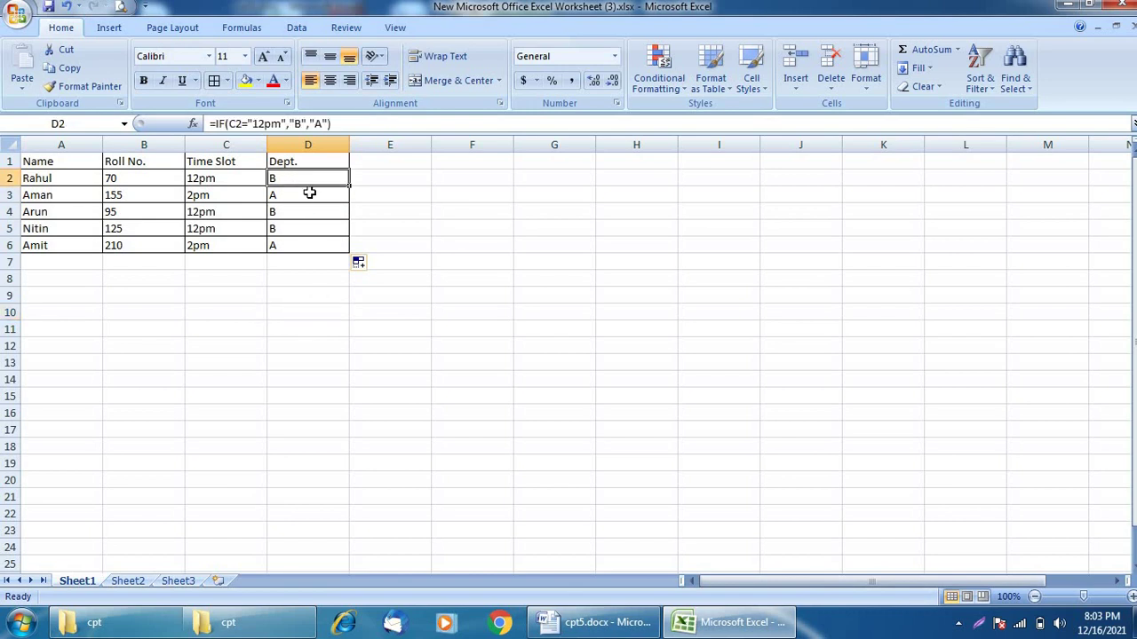
pyautogui.press('F2')
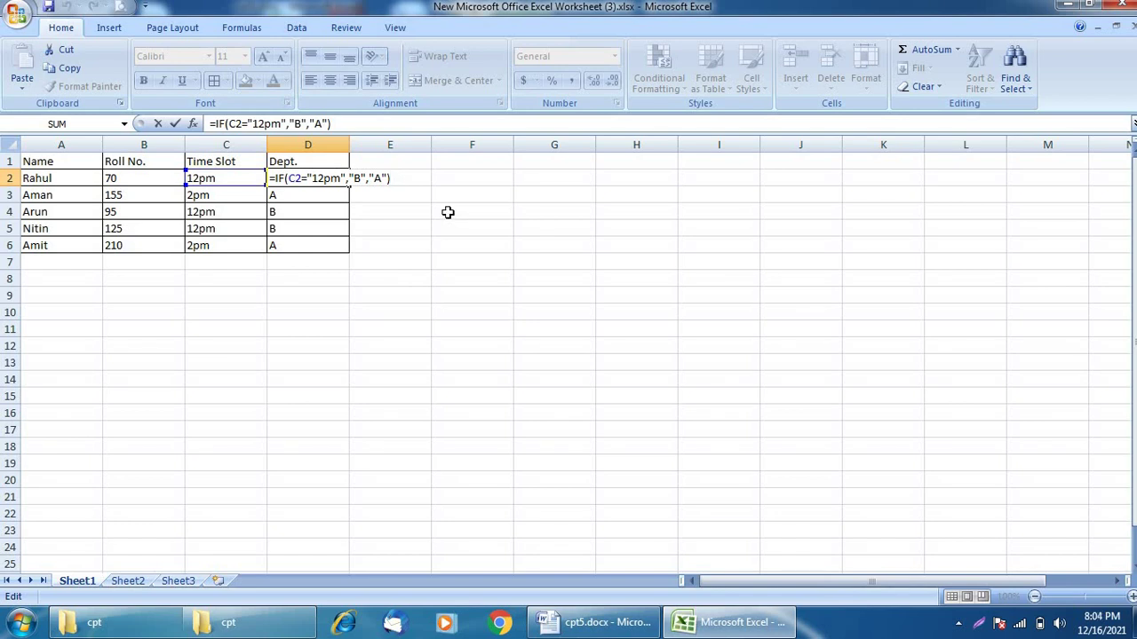
pyautogui.press('Return')
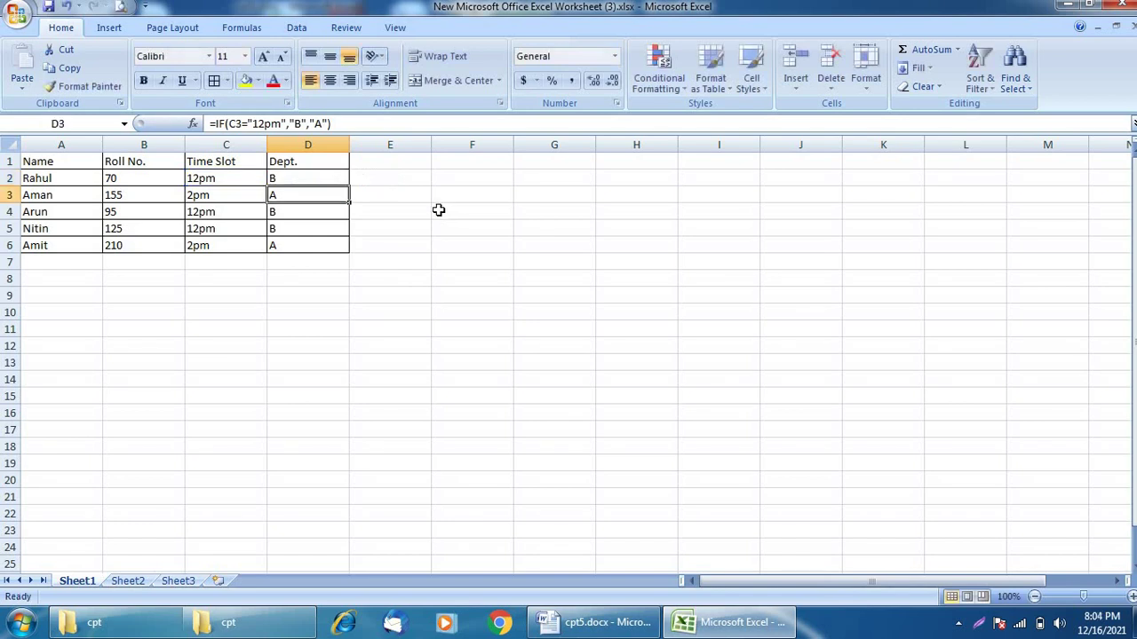
pyautogui.click(294, 179)
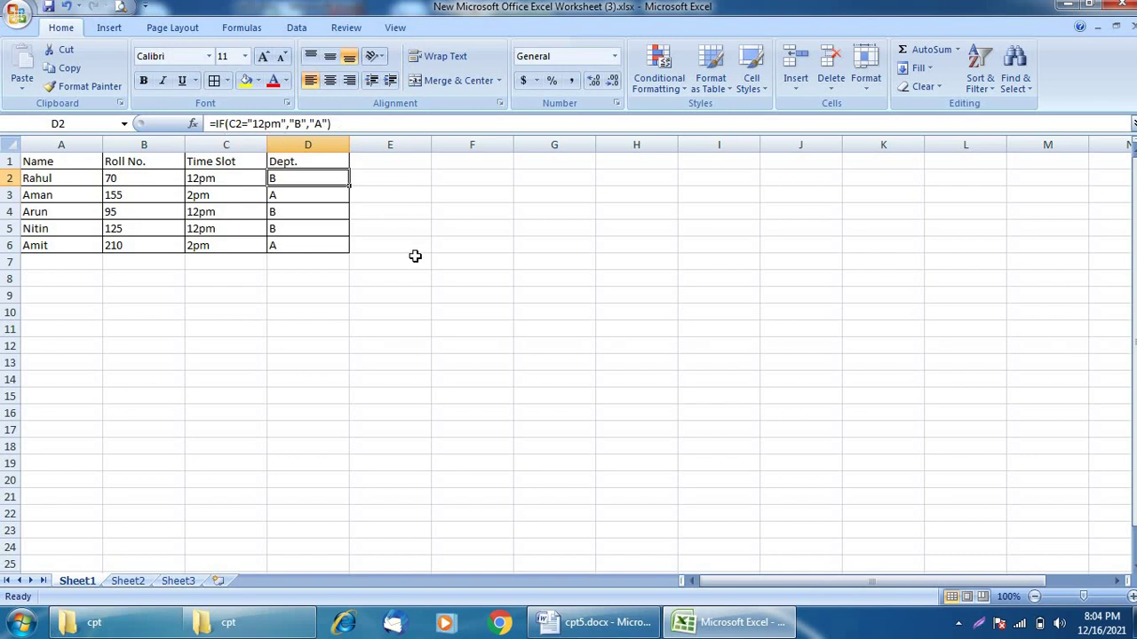
pyautogui.press('F2')
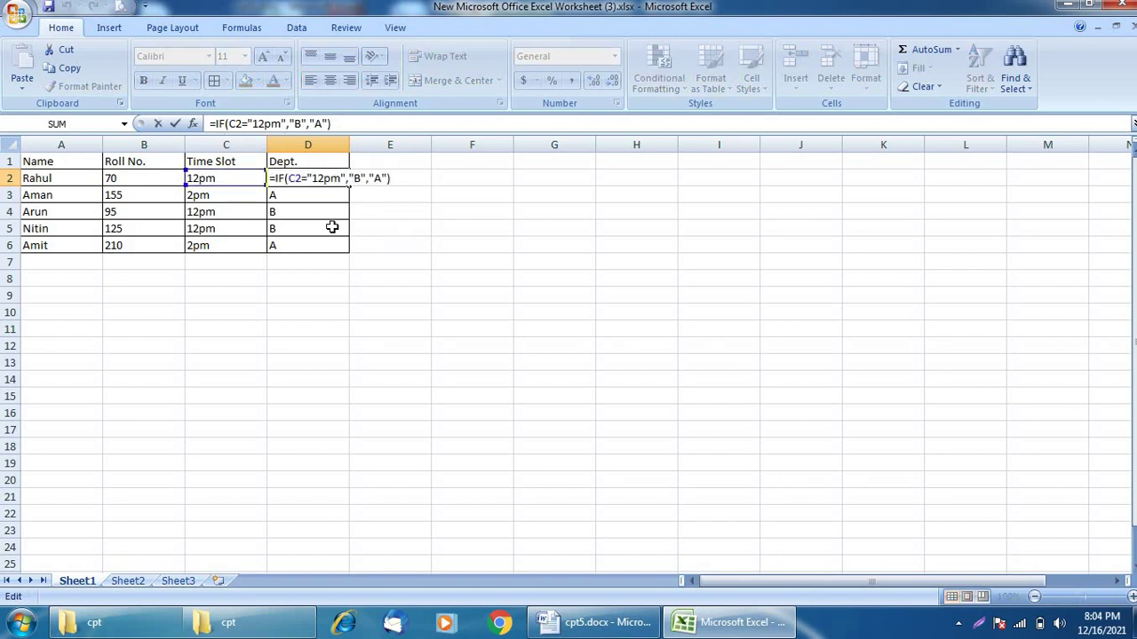
pyautogui.press('Return')
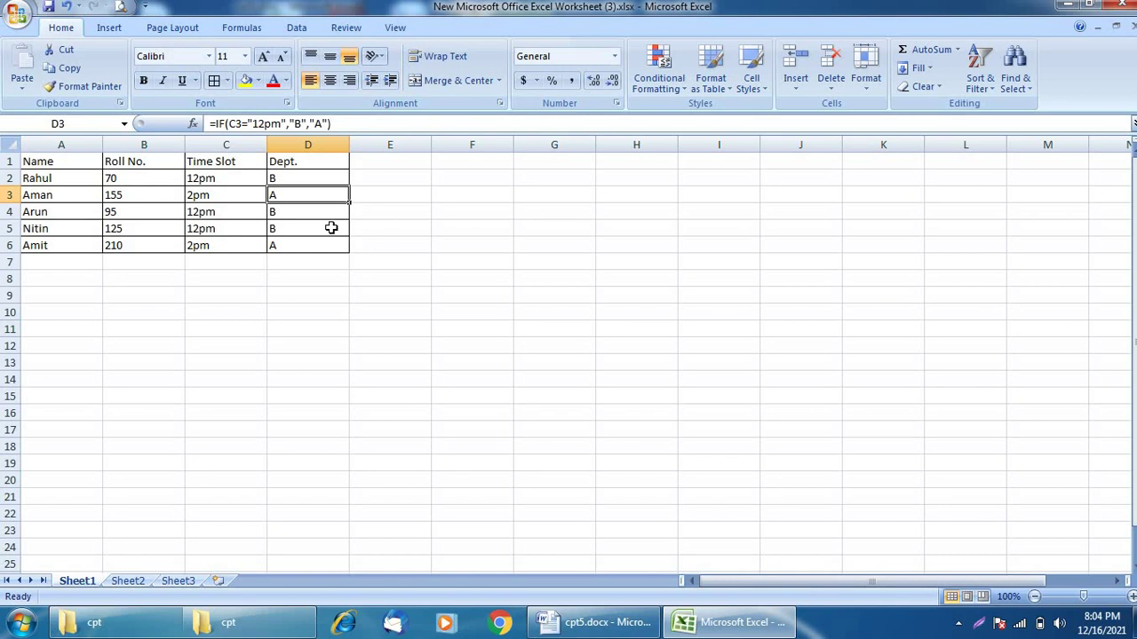
pyautogui.hotkey('alt', 'Tab')
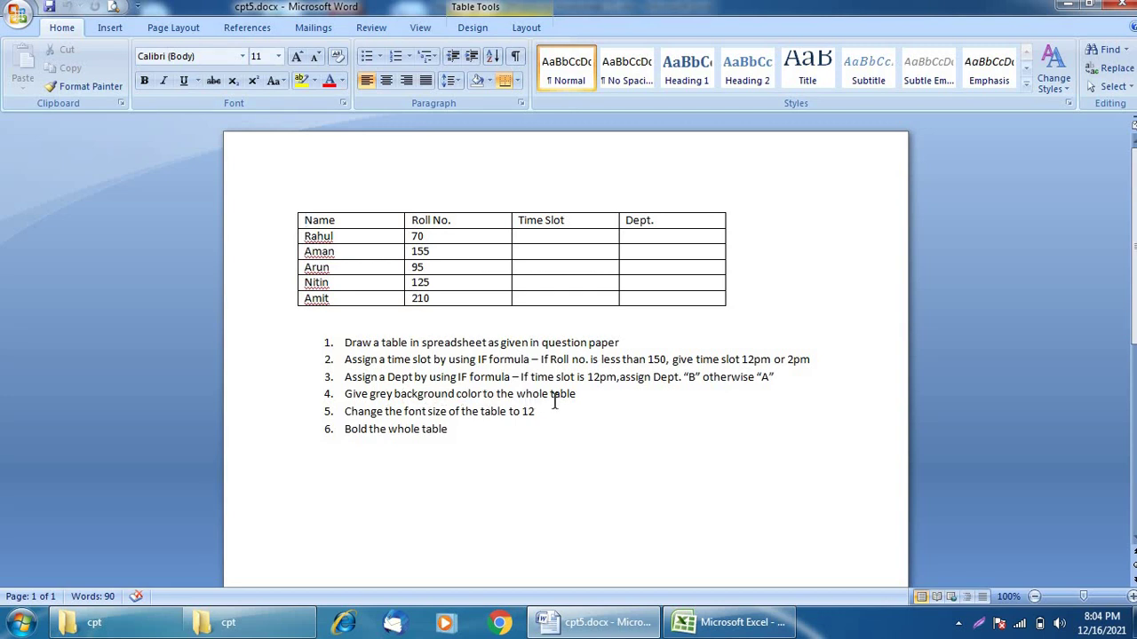
# Step: Apply a grey background fill to the whole table A1:D6
pyautogui.hotkey('alt', 'Tab')
pyautogui.moveTo(62, 164)
pyautogui.mouseDown()
pyautogui.moveTo(246, 241)
pyautogui.moveTo(297, 243)
pyautogui.mouseUp()
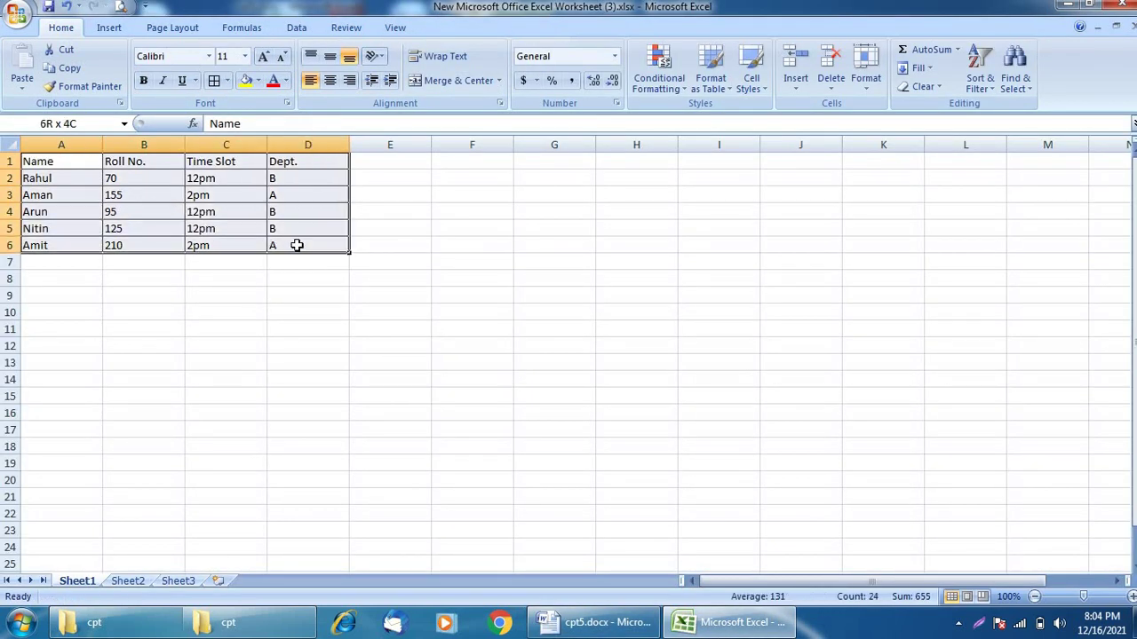
pyautogui.click(258, 81)
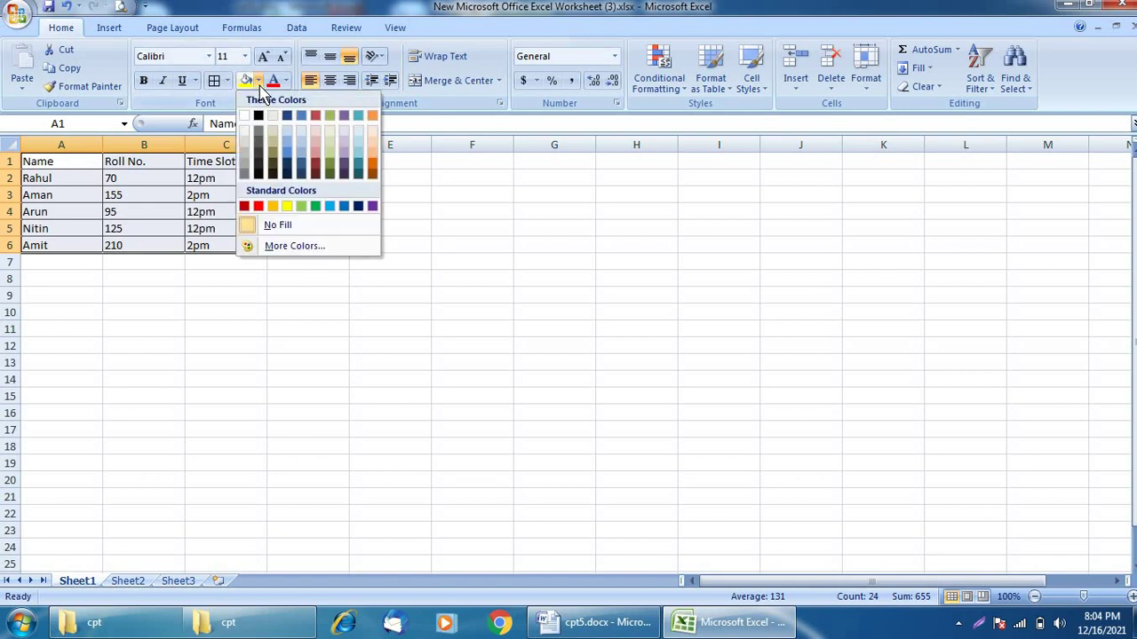
pyautogui.click(242, 156)
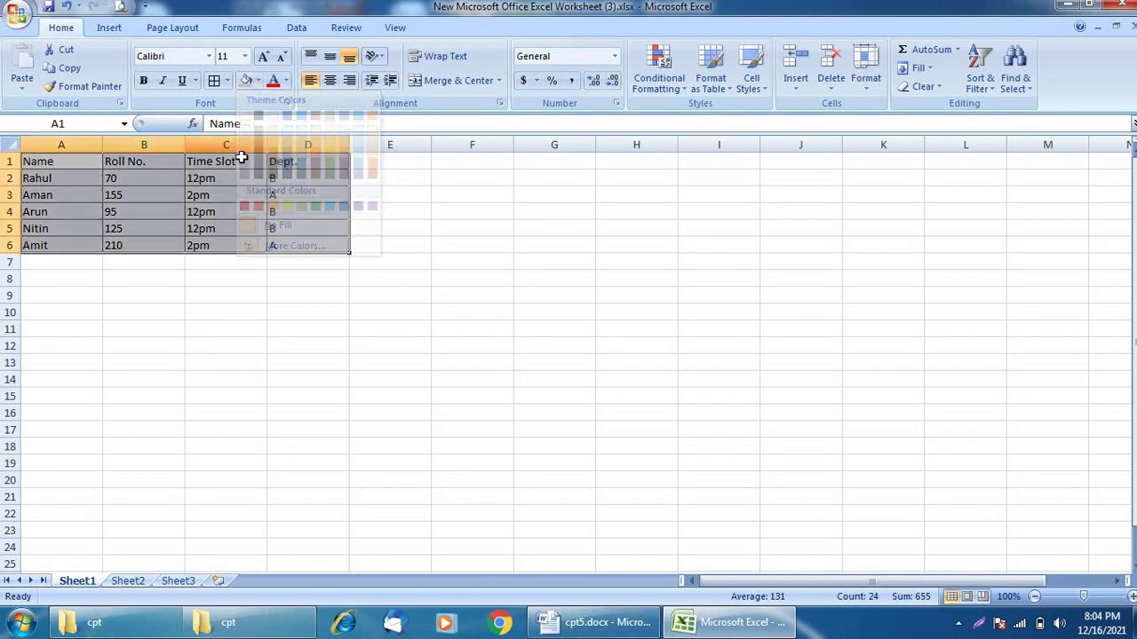
pyautogui.click(145, 280)
pyautogui.hotkey('alt', 'Tab')
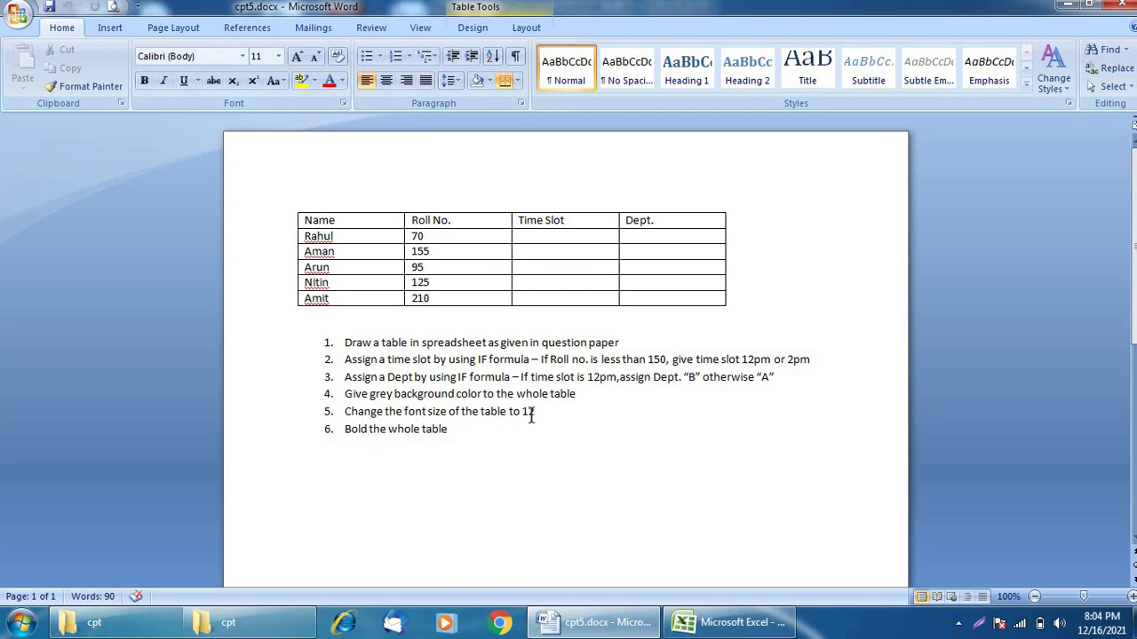
# Step: Set the table A1:D6 to font size 12
pyautogui.hotkey('alt', 'Tab')
pyautogui.moveTo(79, 161); pyautogui.dragTo(275, 249)
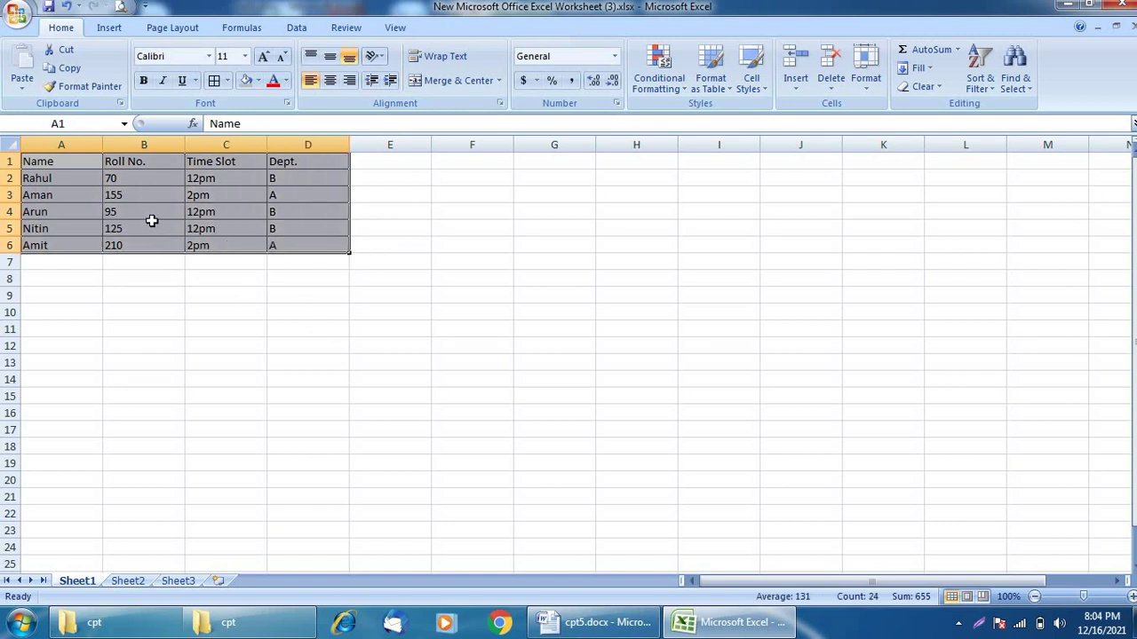
pyautogui.click(246, 58)
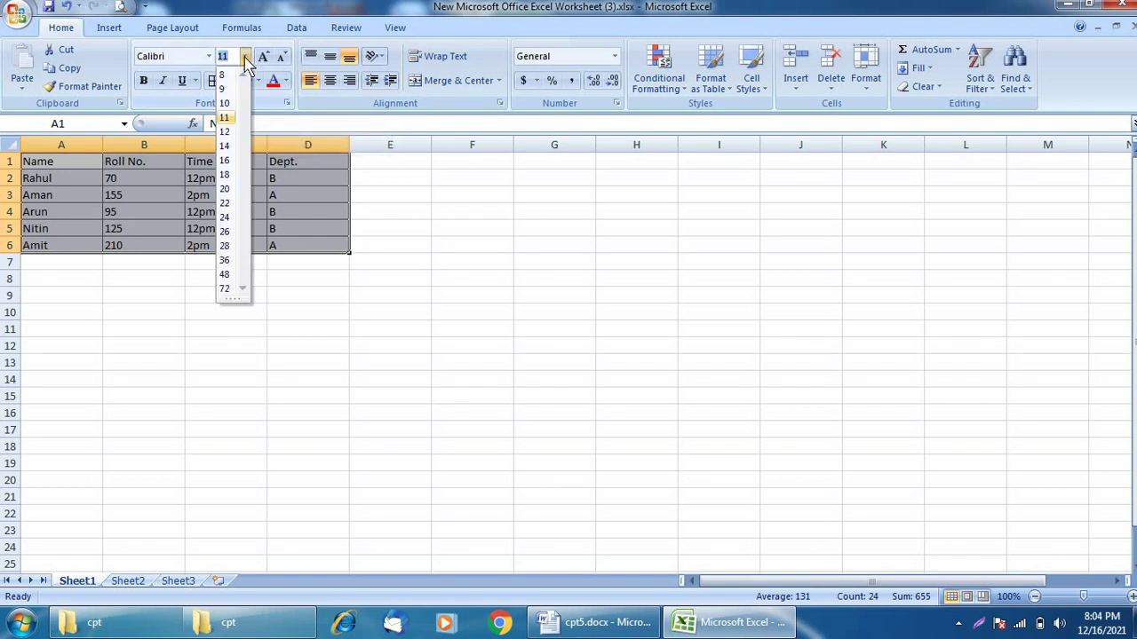
pyautogui.click(225, 131)
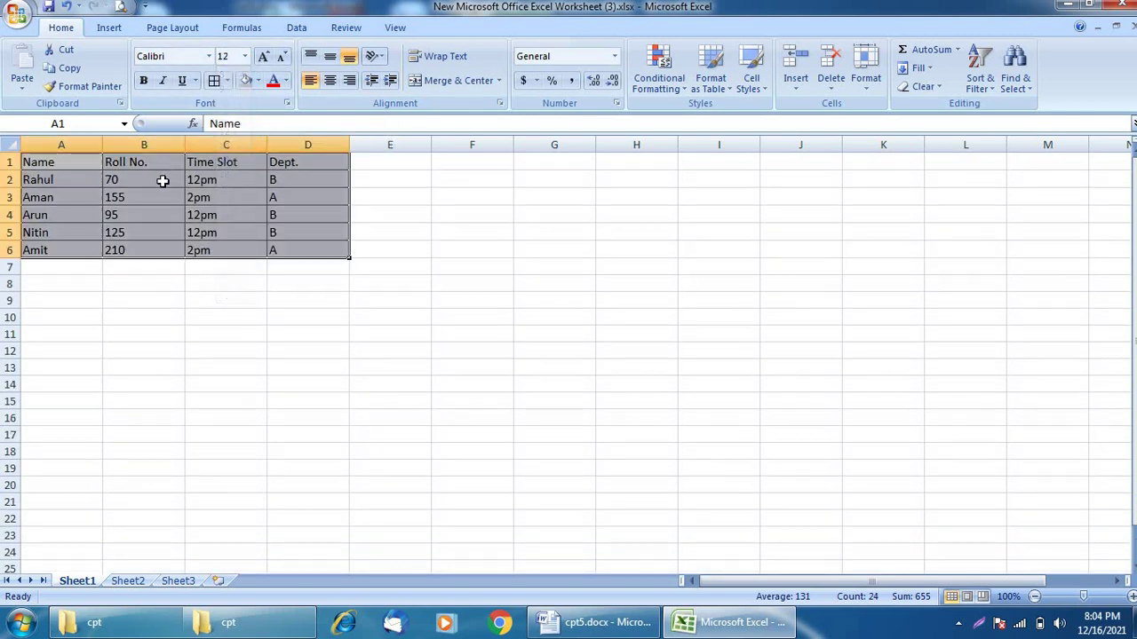
pyautogui.click(162, 181)
pyautogui.hotkey('alt', 'Tab')
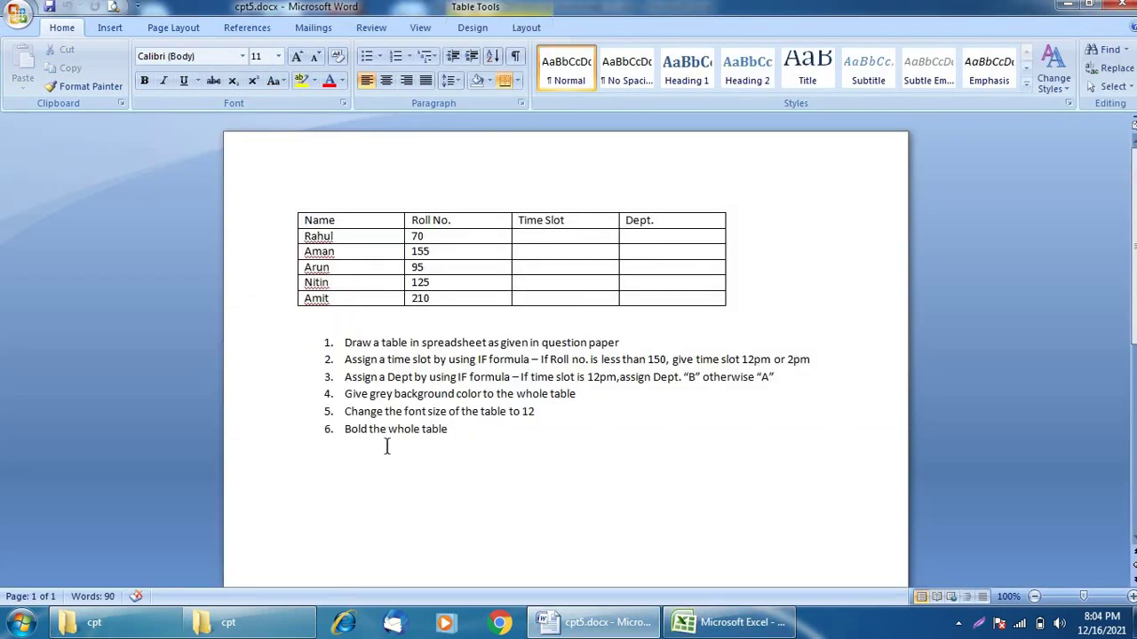
# Step: Make all the text in A1:D6 bold
pyautogui.hotkey('alt', 'Tab')
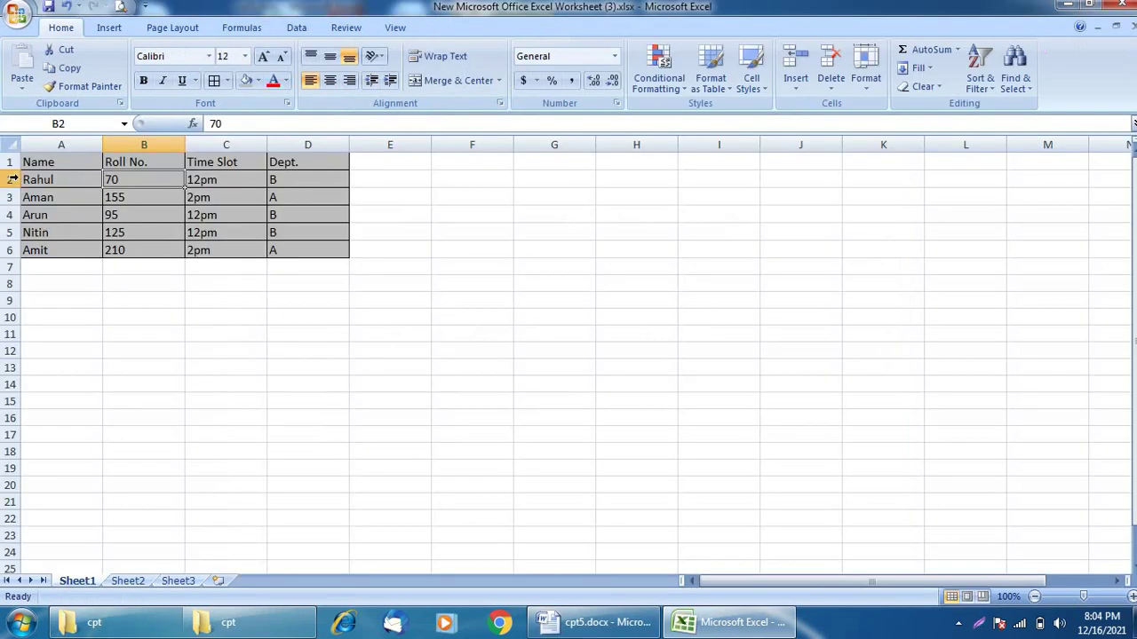
pyautogui.moveTo(40, 165); pyautogui.dragTo(274, 249)
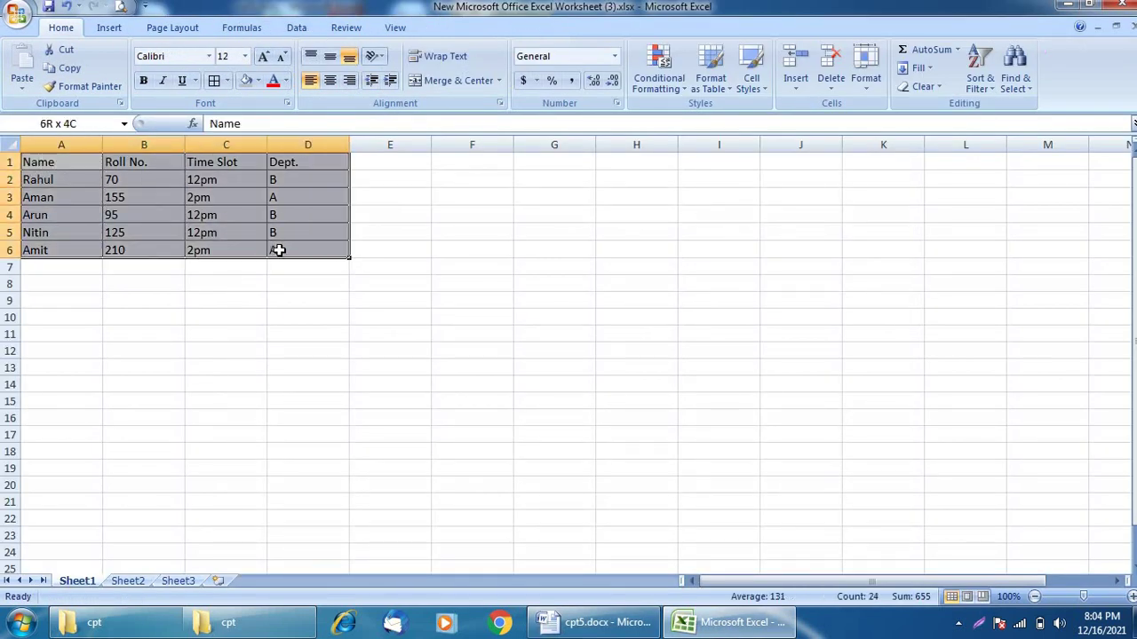
pyautogui.click(144, 85)
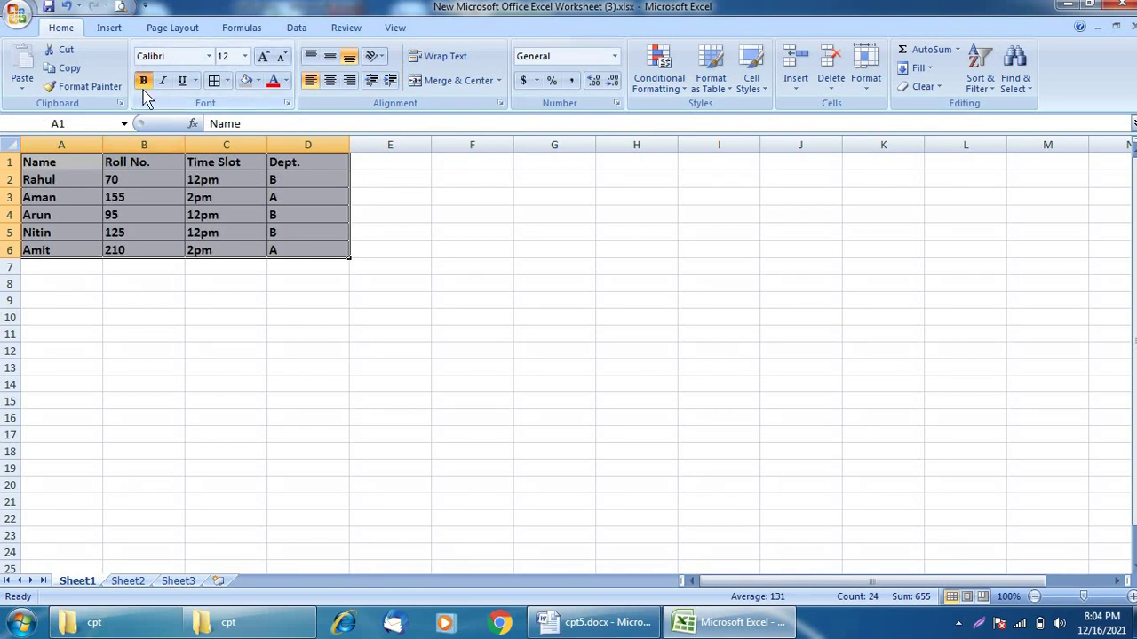
pyautogui.click(147, 214)
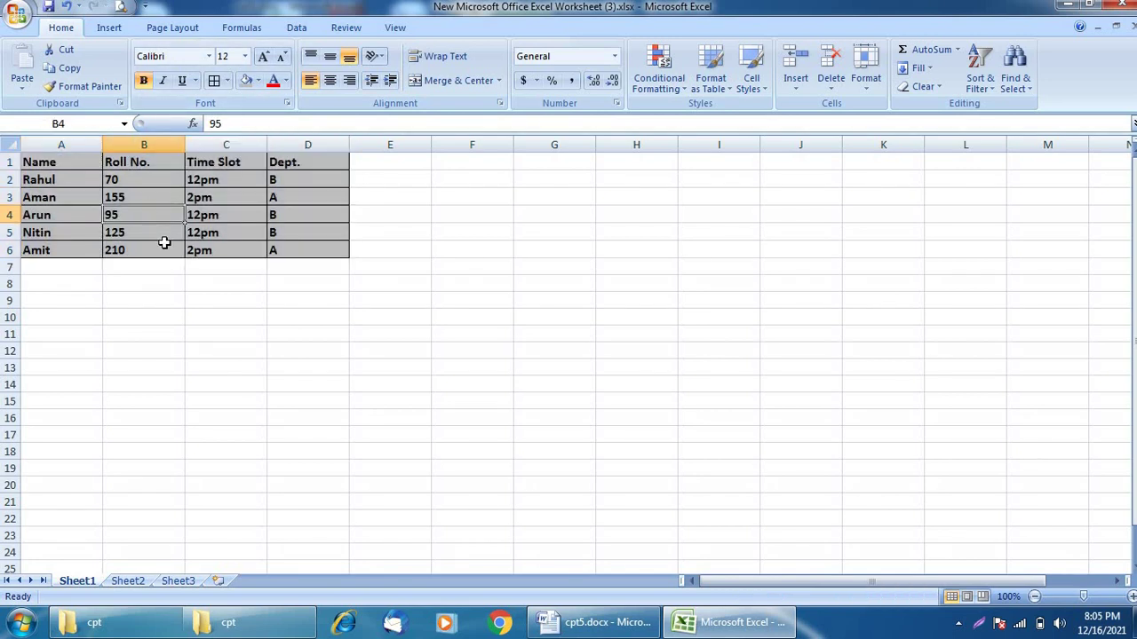